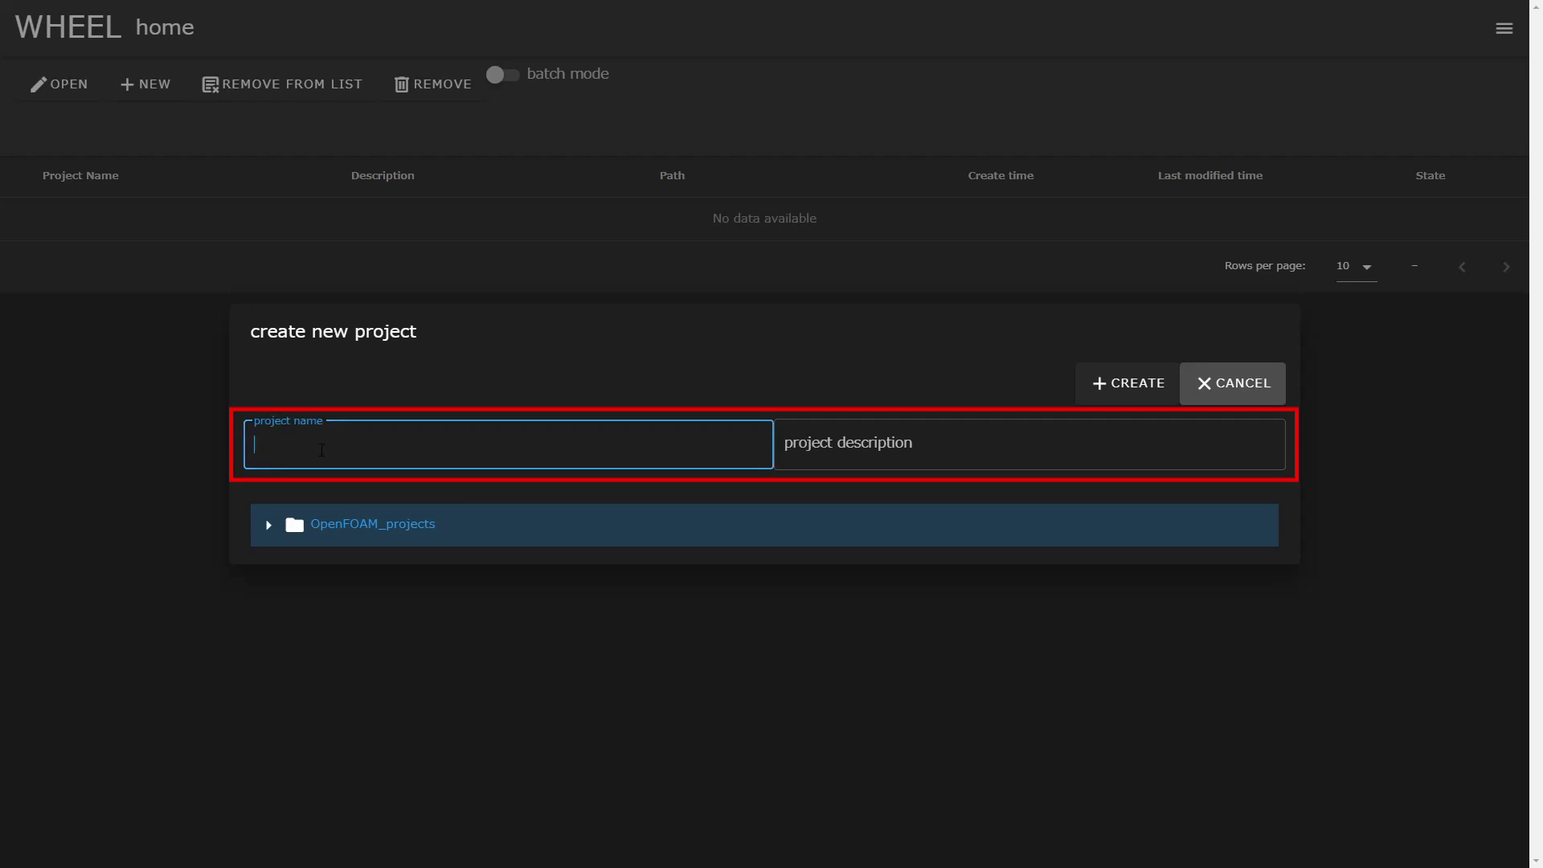
- Create a new project named sample with the description "new project"
{"action": "type", "text": "sample"}
{"action": "key", "text": "Tab"}
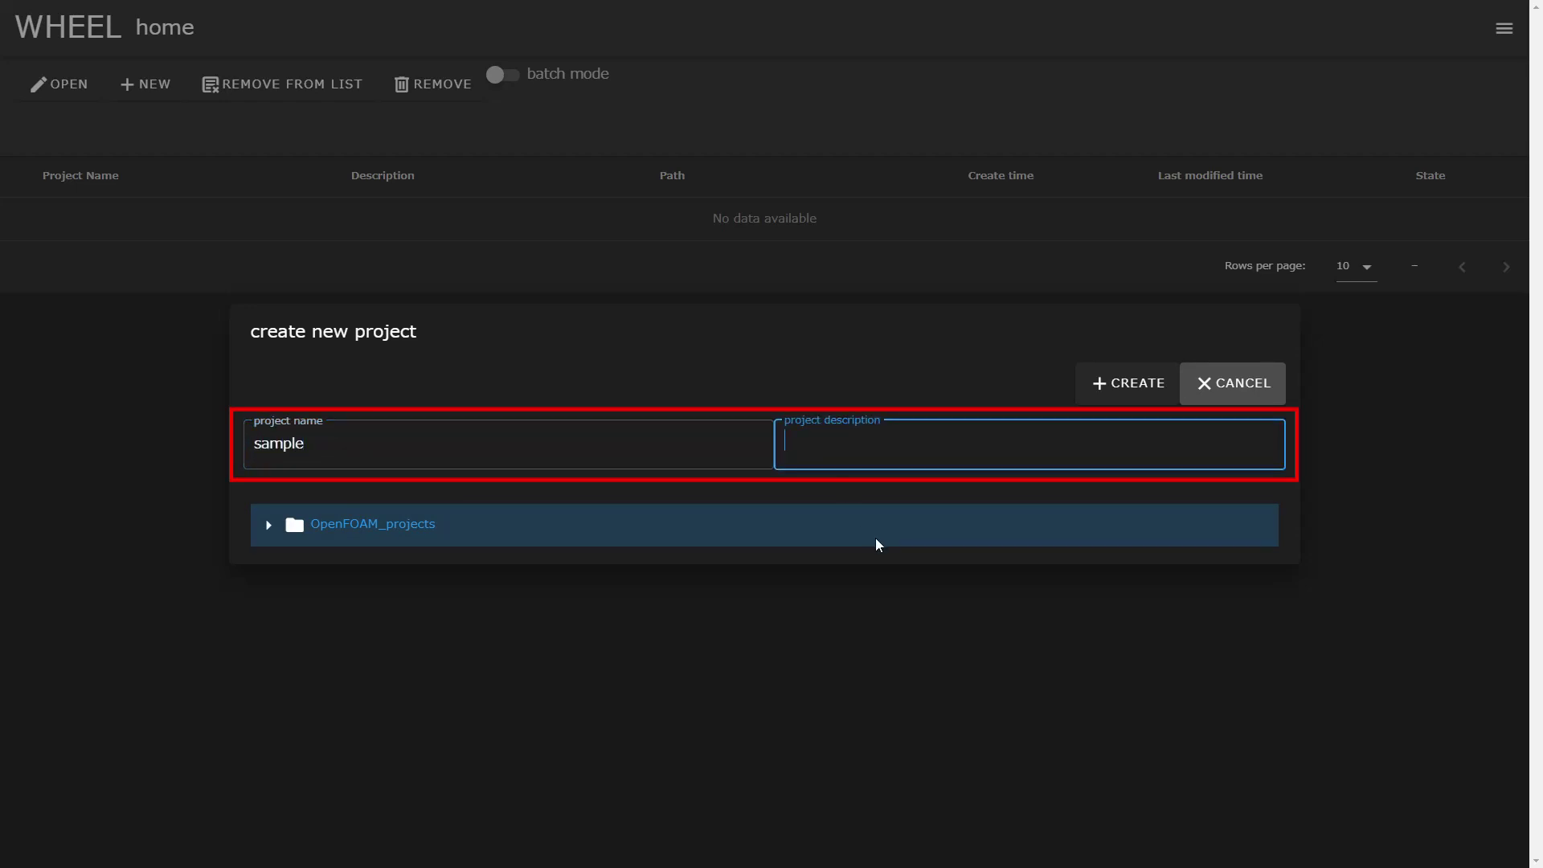
{"action": "type", "text": "new project"}
{"action": "left_click", "coordinate": [1110, 391]}
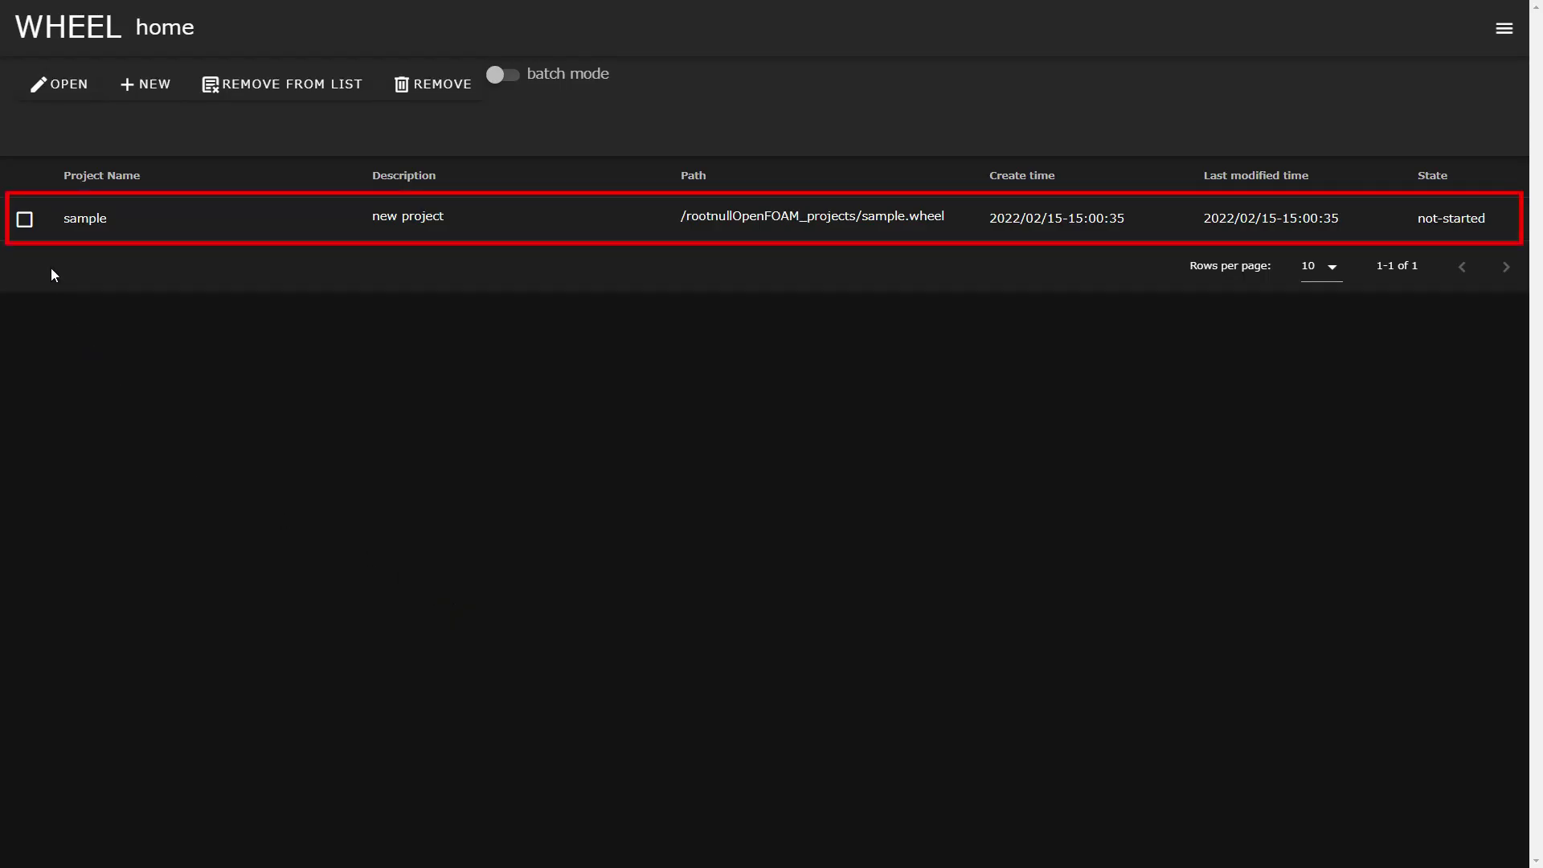
- Open the sample project in the workflow editor and return to the home screen
{"action": "left_click", "coordinate": [26, 222]}
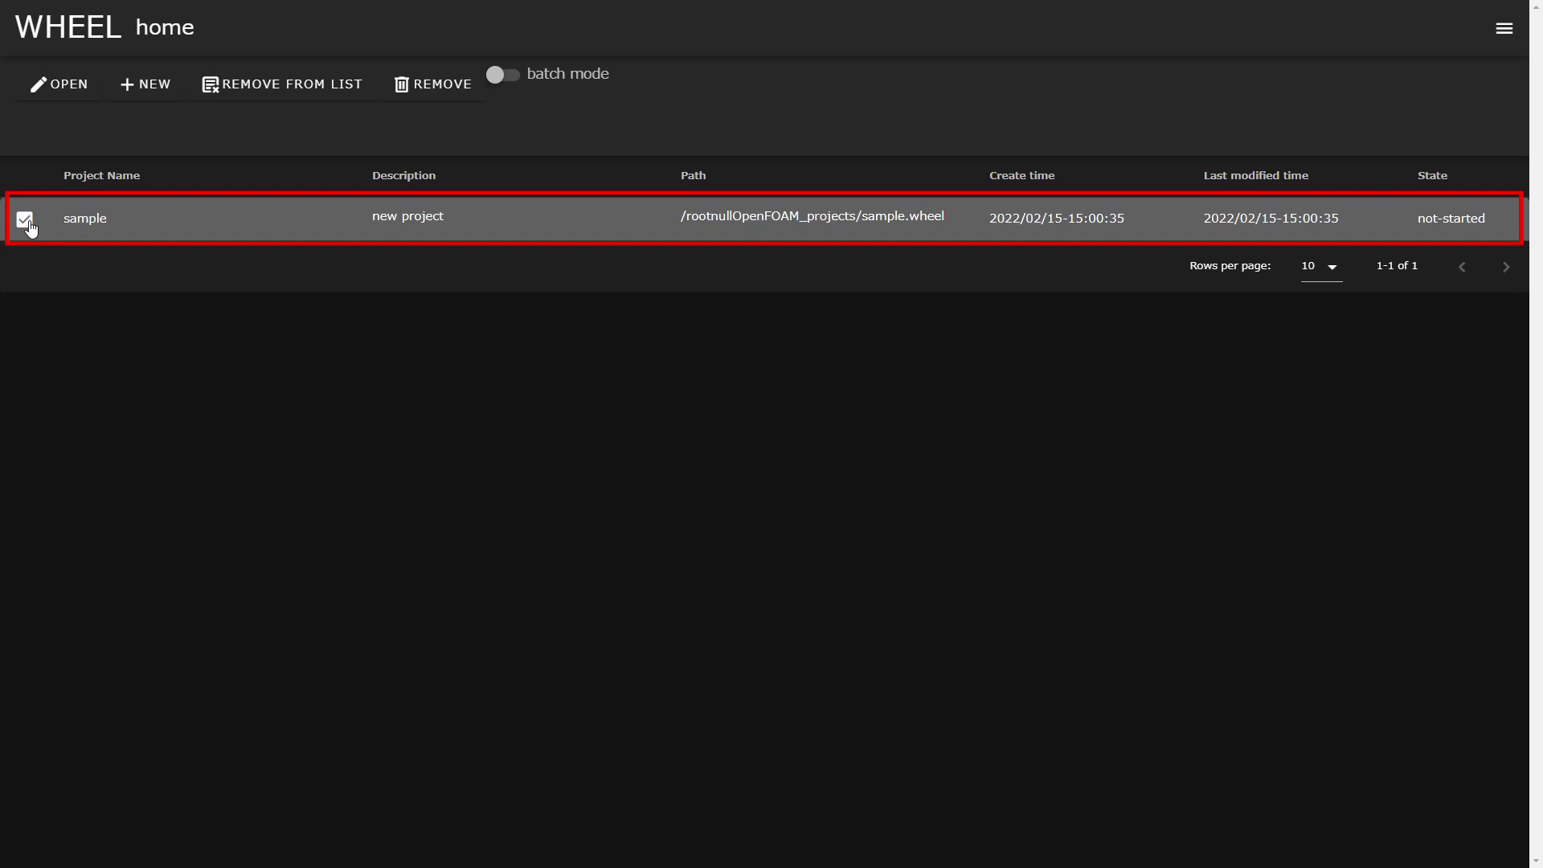
{"action": "left_click", "coordinate": [69, 93]}
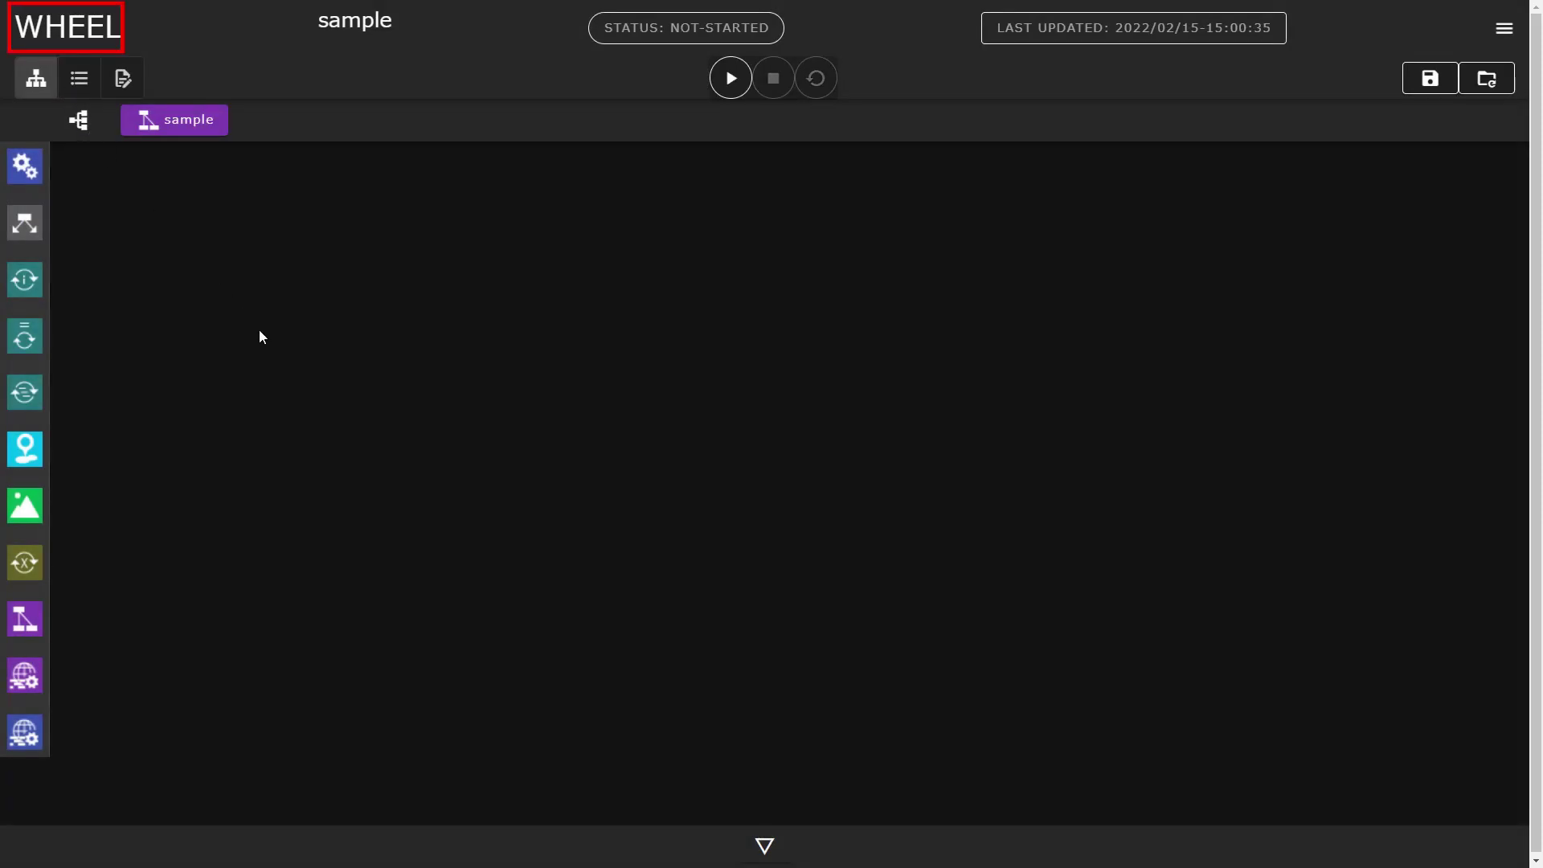
{"action": "left_click", "coordinate": [87, 45]}
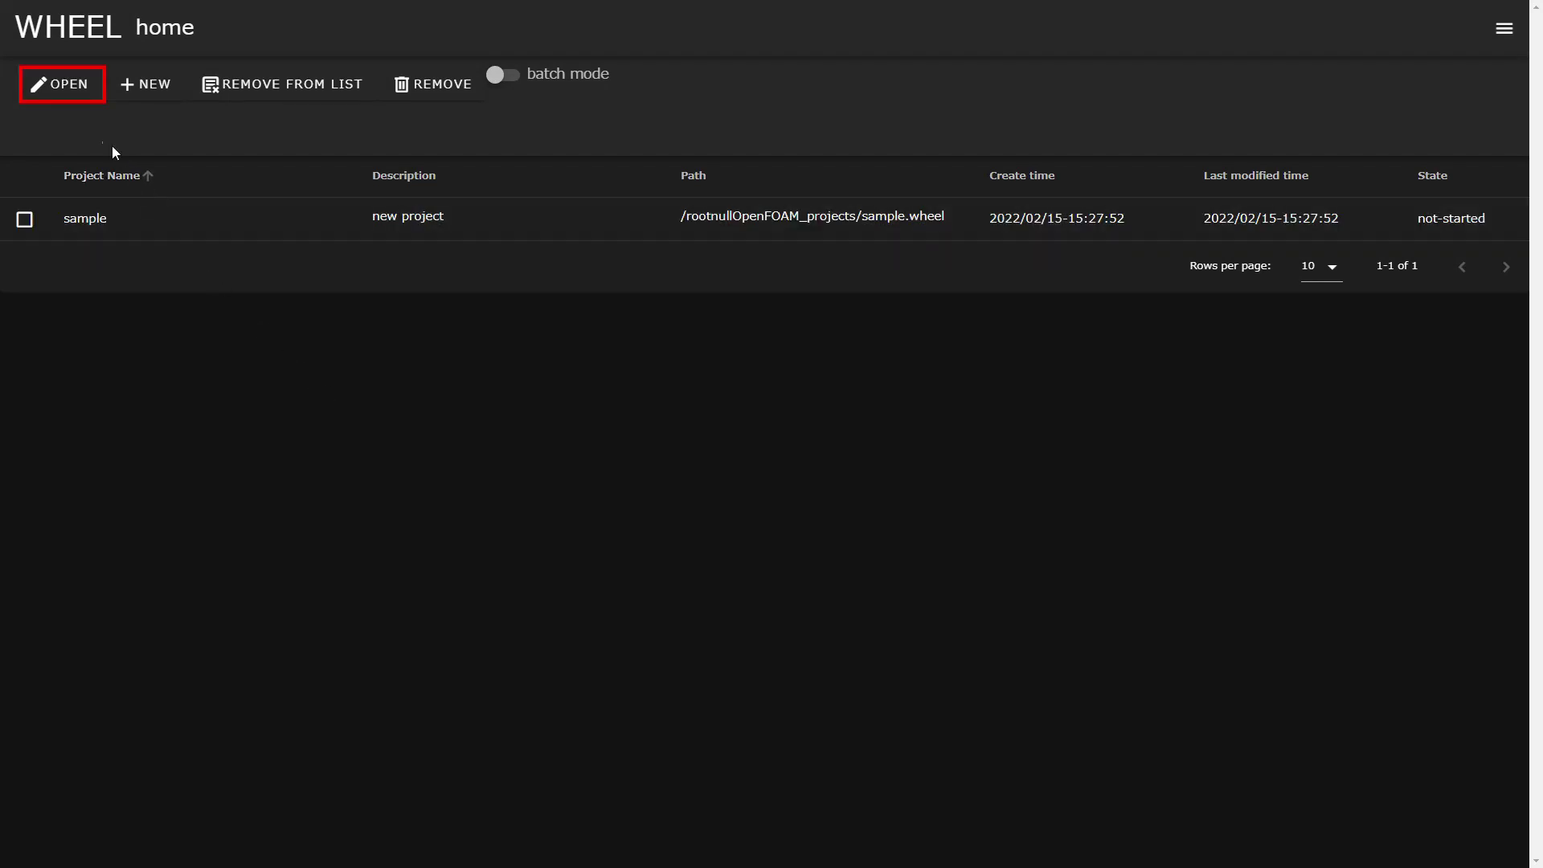
- Open the existing project 01_RemoteTask.wheel from the OpenFOAM_projects folder
{"action": "left_click", "coordinate": [80, 94]}
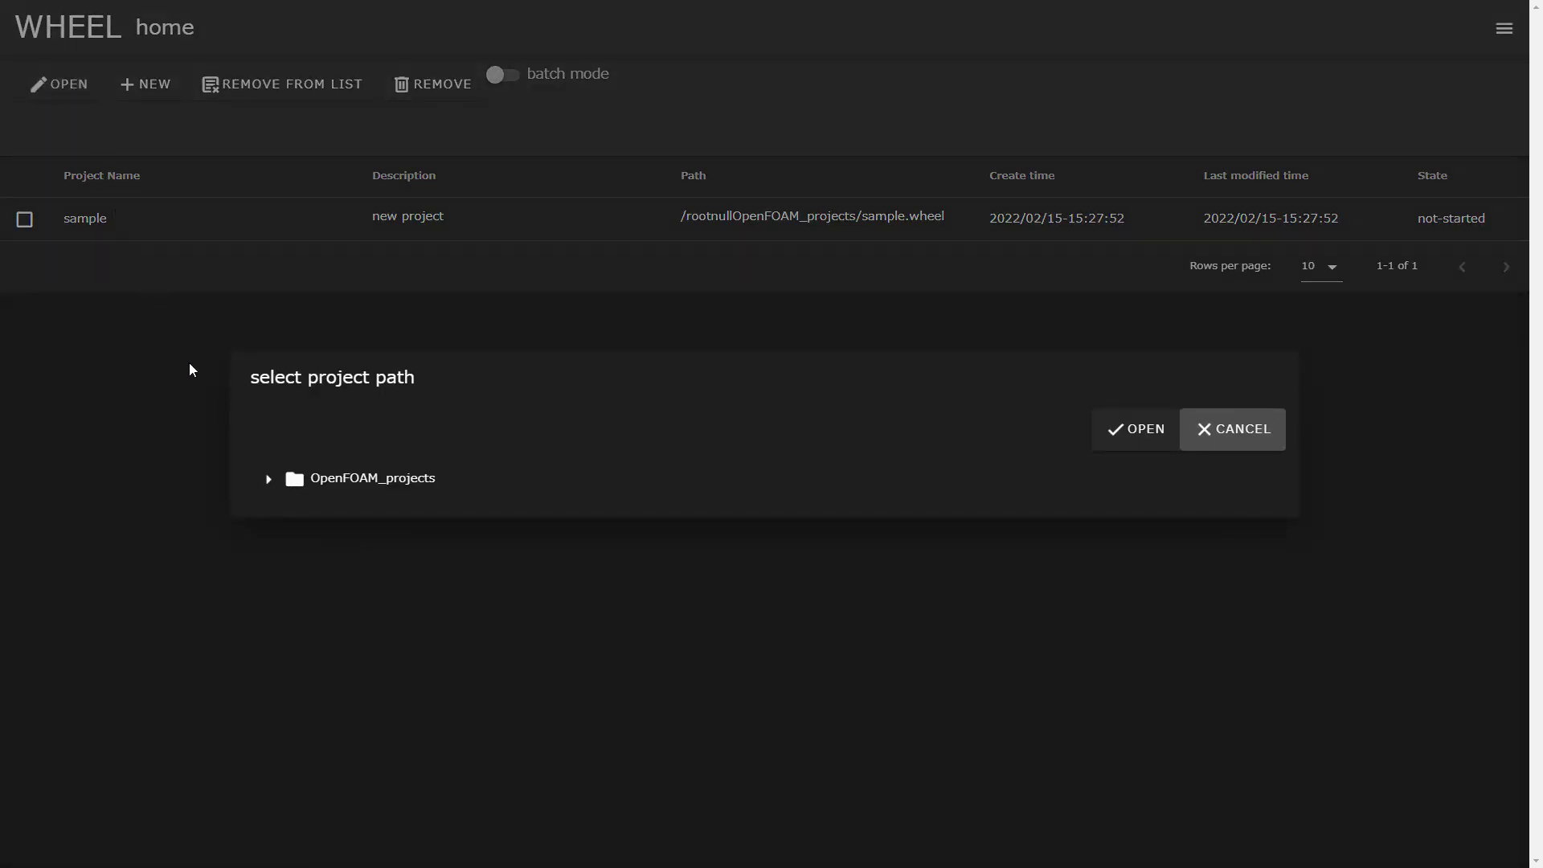
{"action": "left_click", "coordinate": [270, 479]}
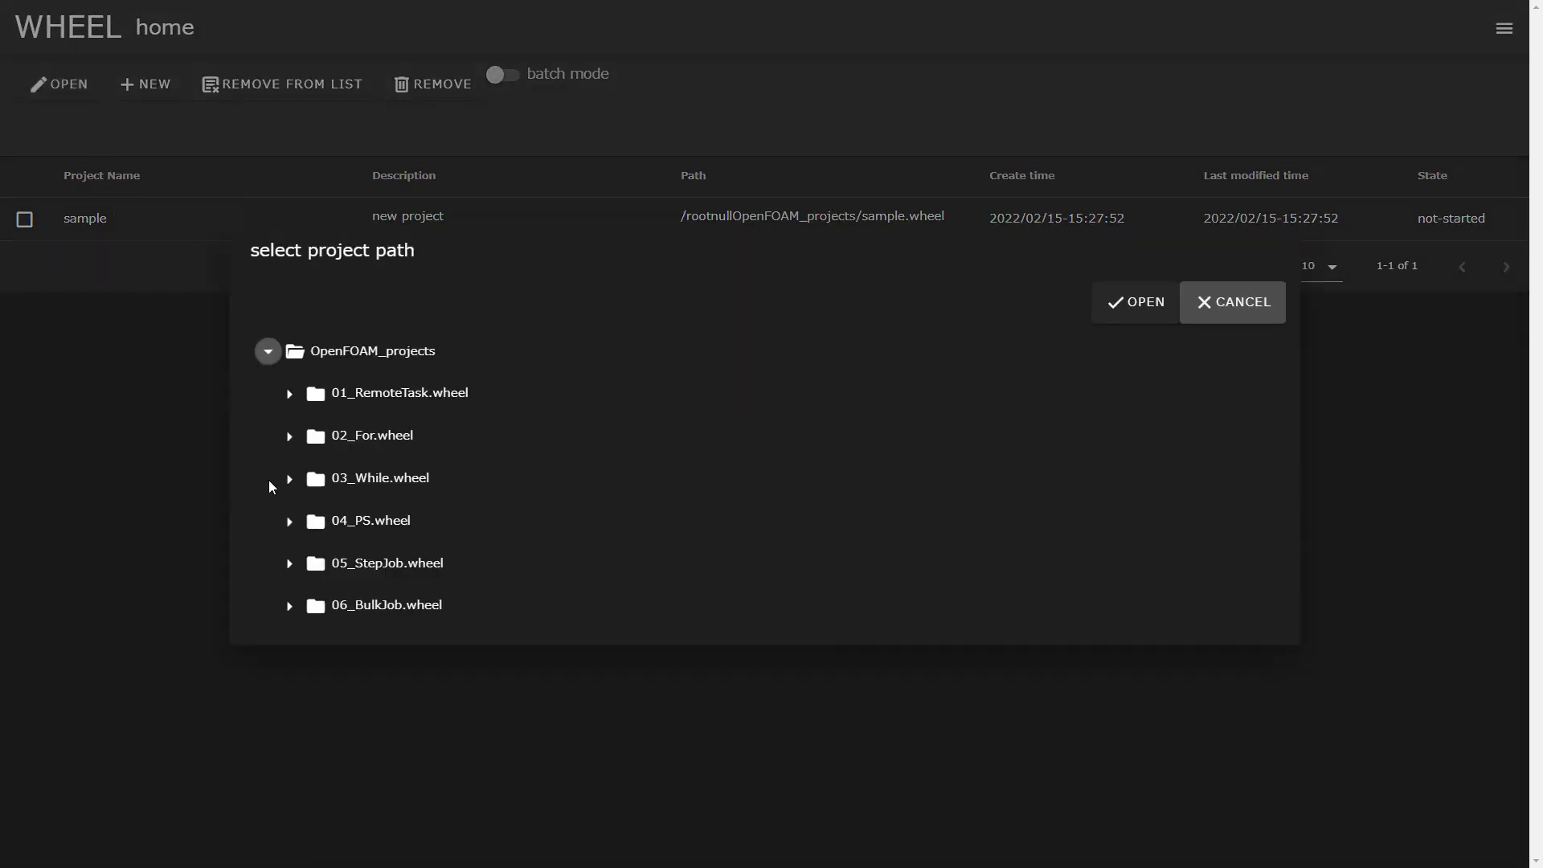
{"action": "left_click", "coordinate": [398, 402]}
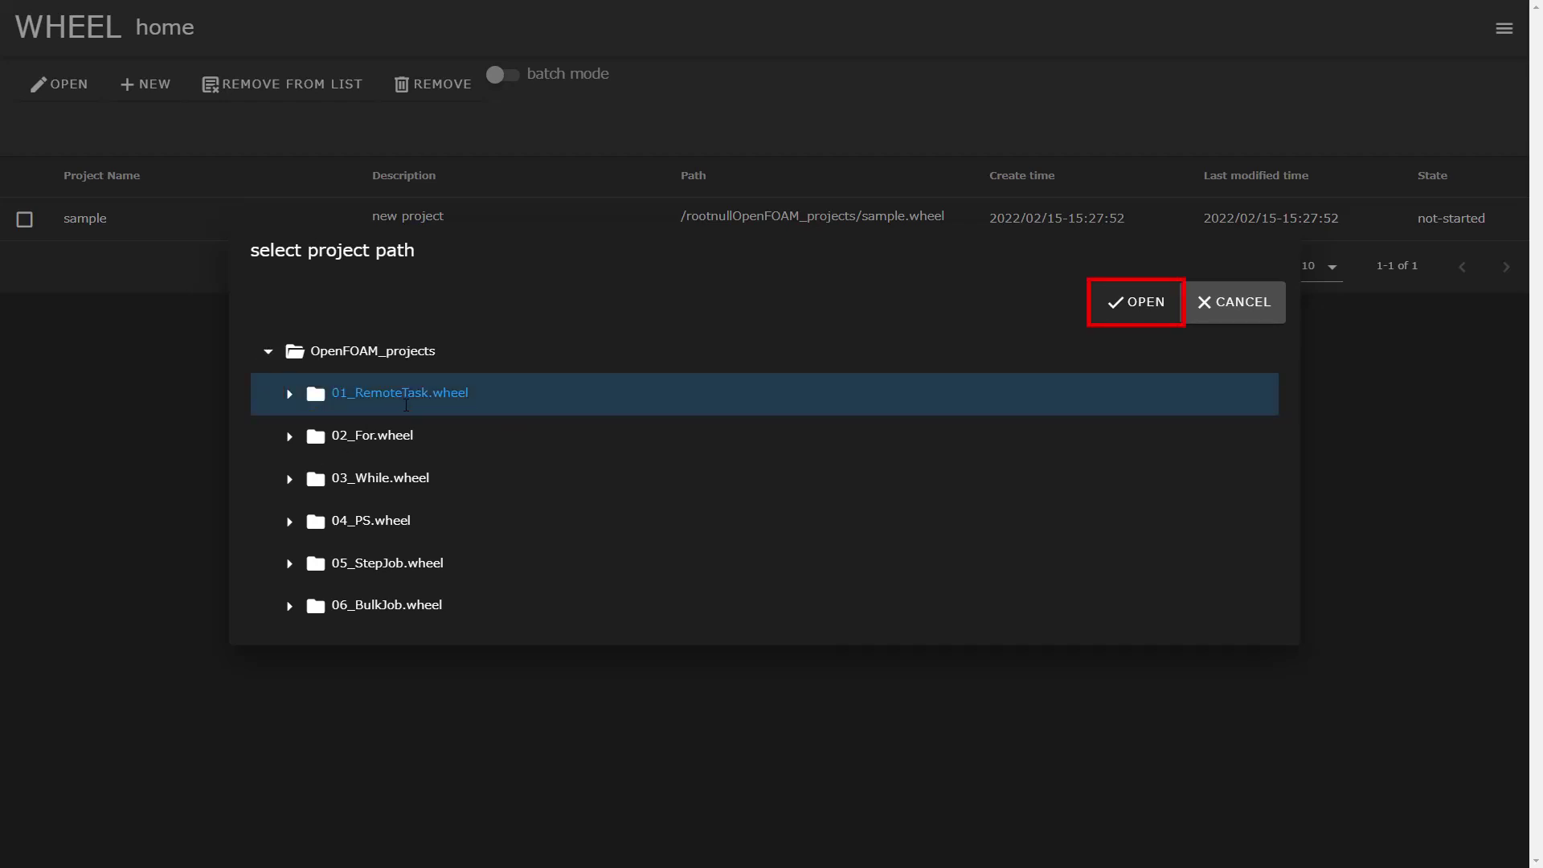
{"action": "left_click", "coordinate": [1122, 309]}
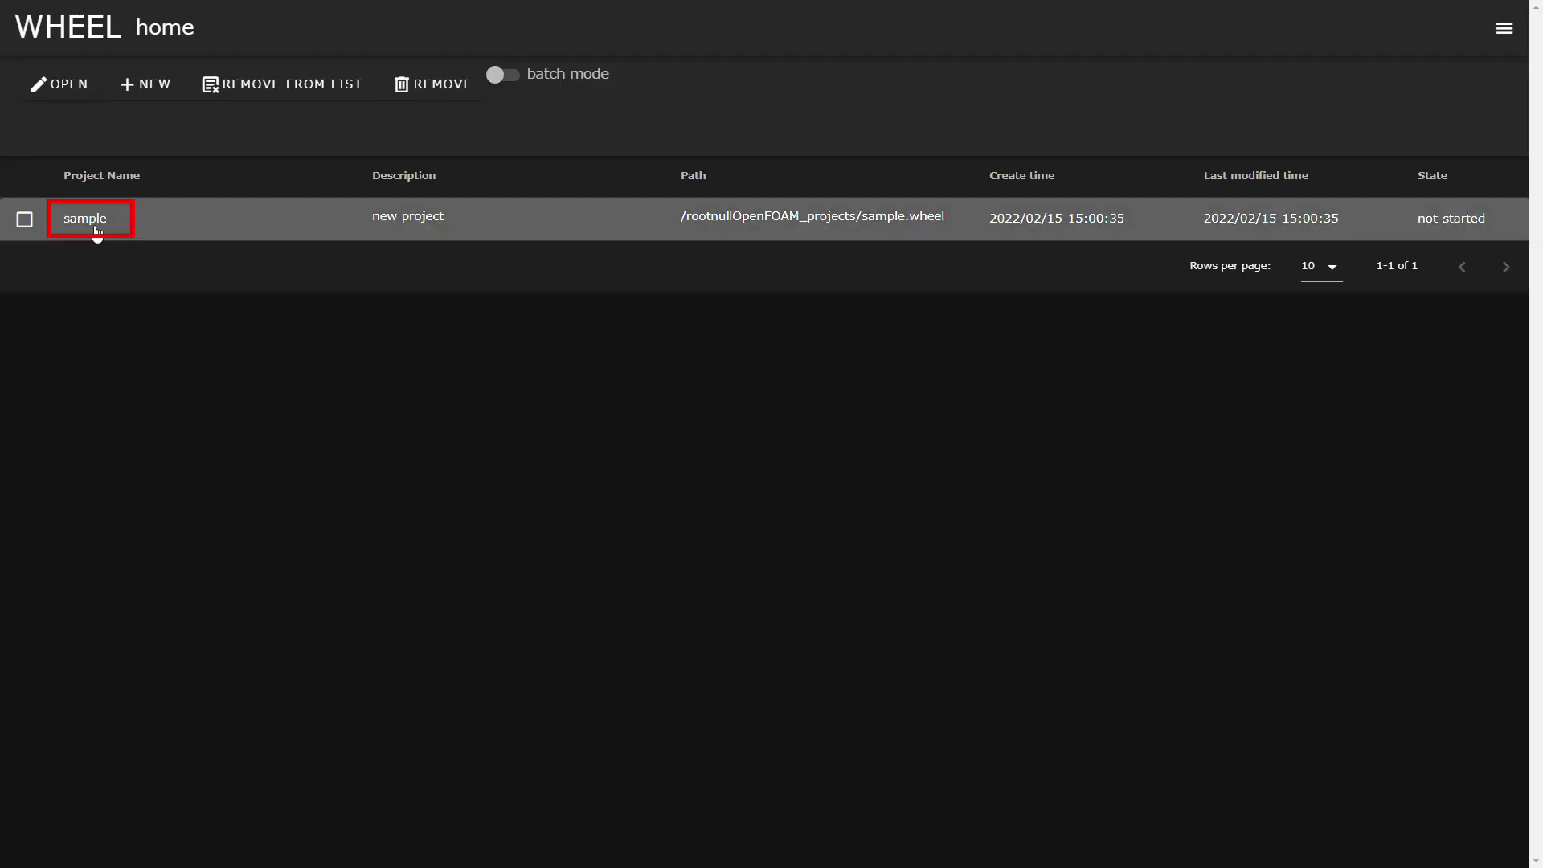
- Rename the sample project to sample_version2 in the project list
{"action": "left_click", "coordinate": [90, 224]}
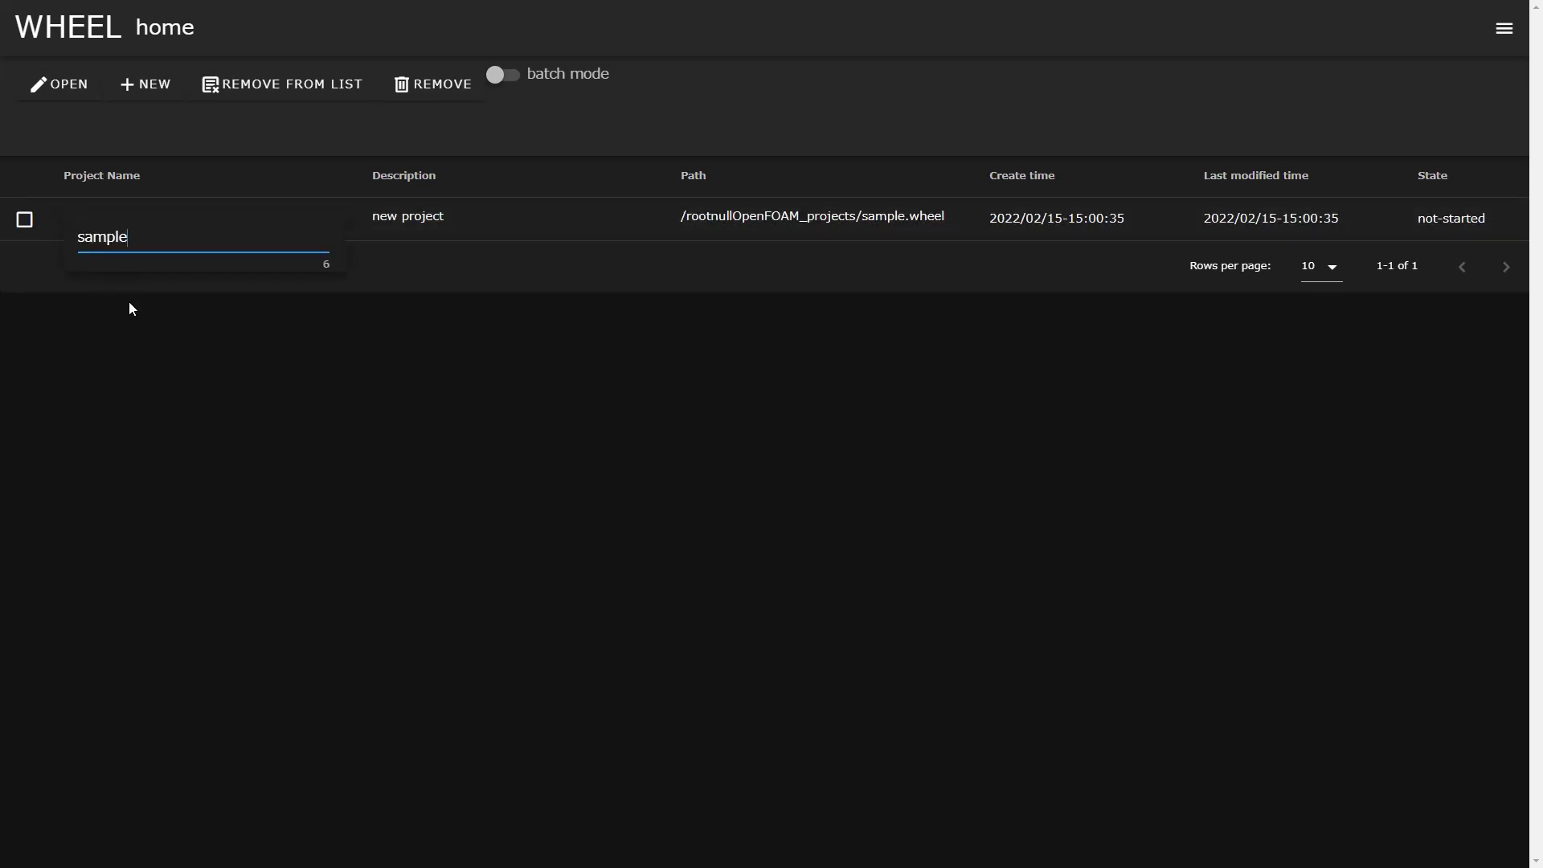
{"action": "type", "text": "_version2"}
{"action": "key", "text": "Return"}
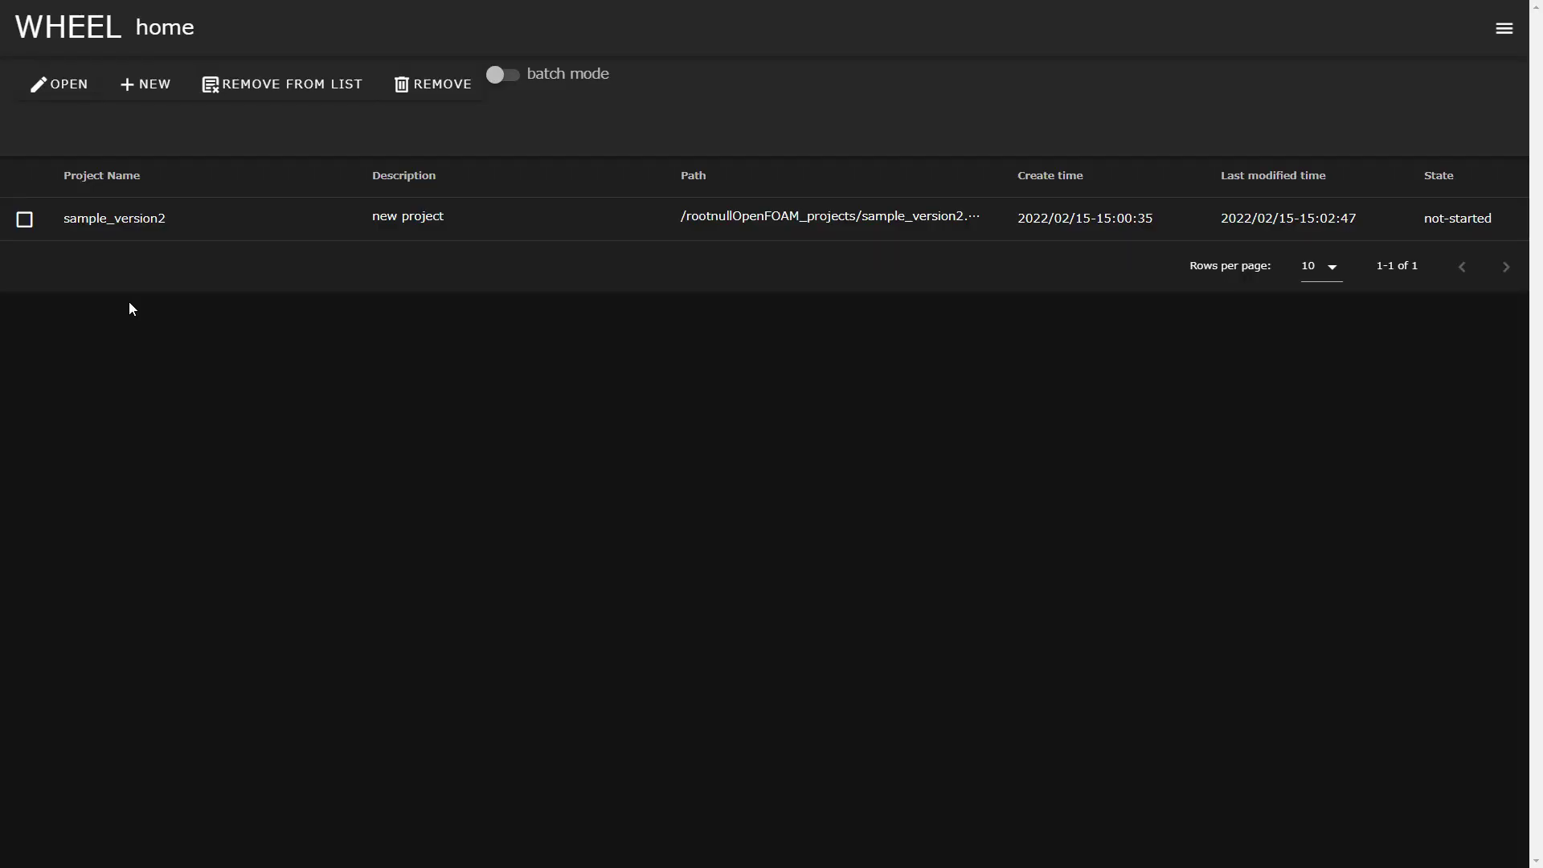
- Remove the sample_version2 project together with its project files
{"action": "left_click", "coordinate": [25, 220]}
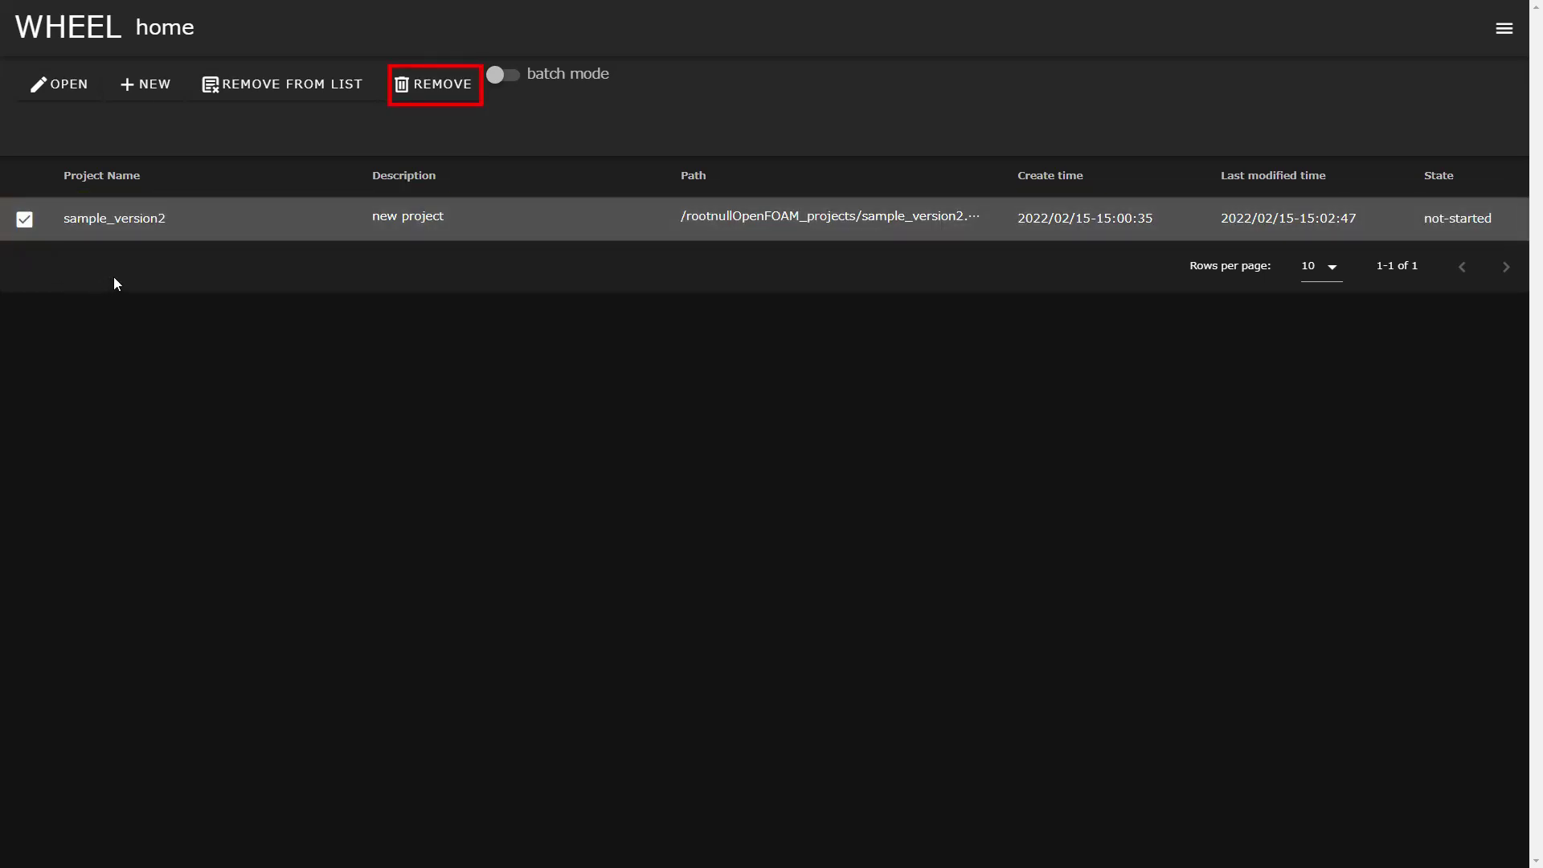
{"action": "left_click", "coordinate": [442, 97]}
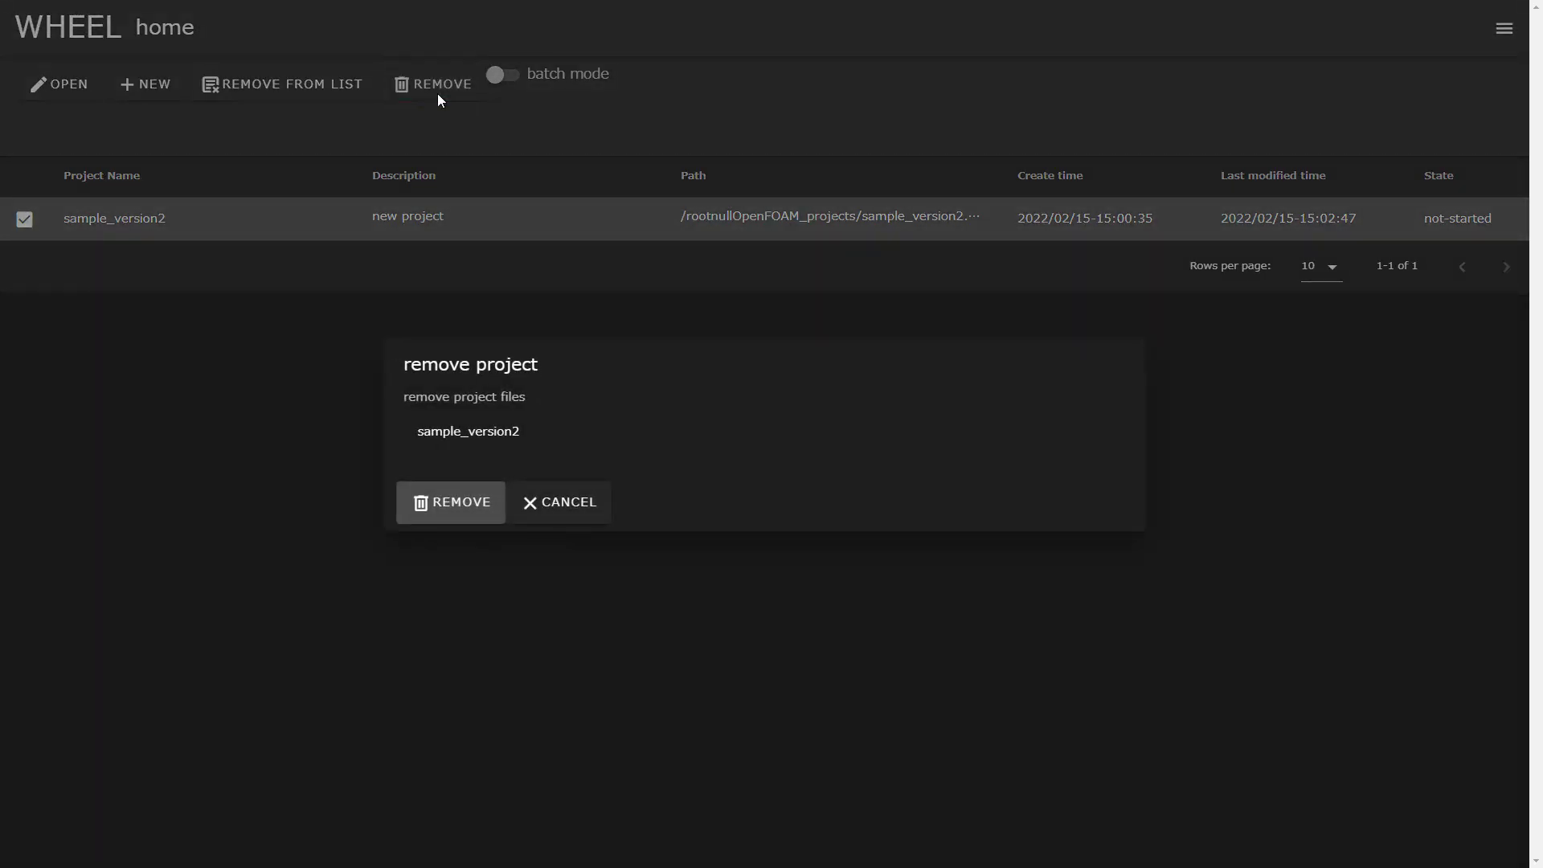
{"action": "left_click", "coordinate": [452, 512]}
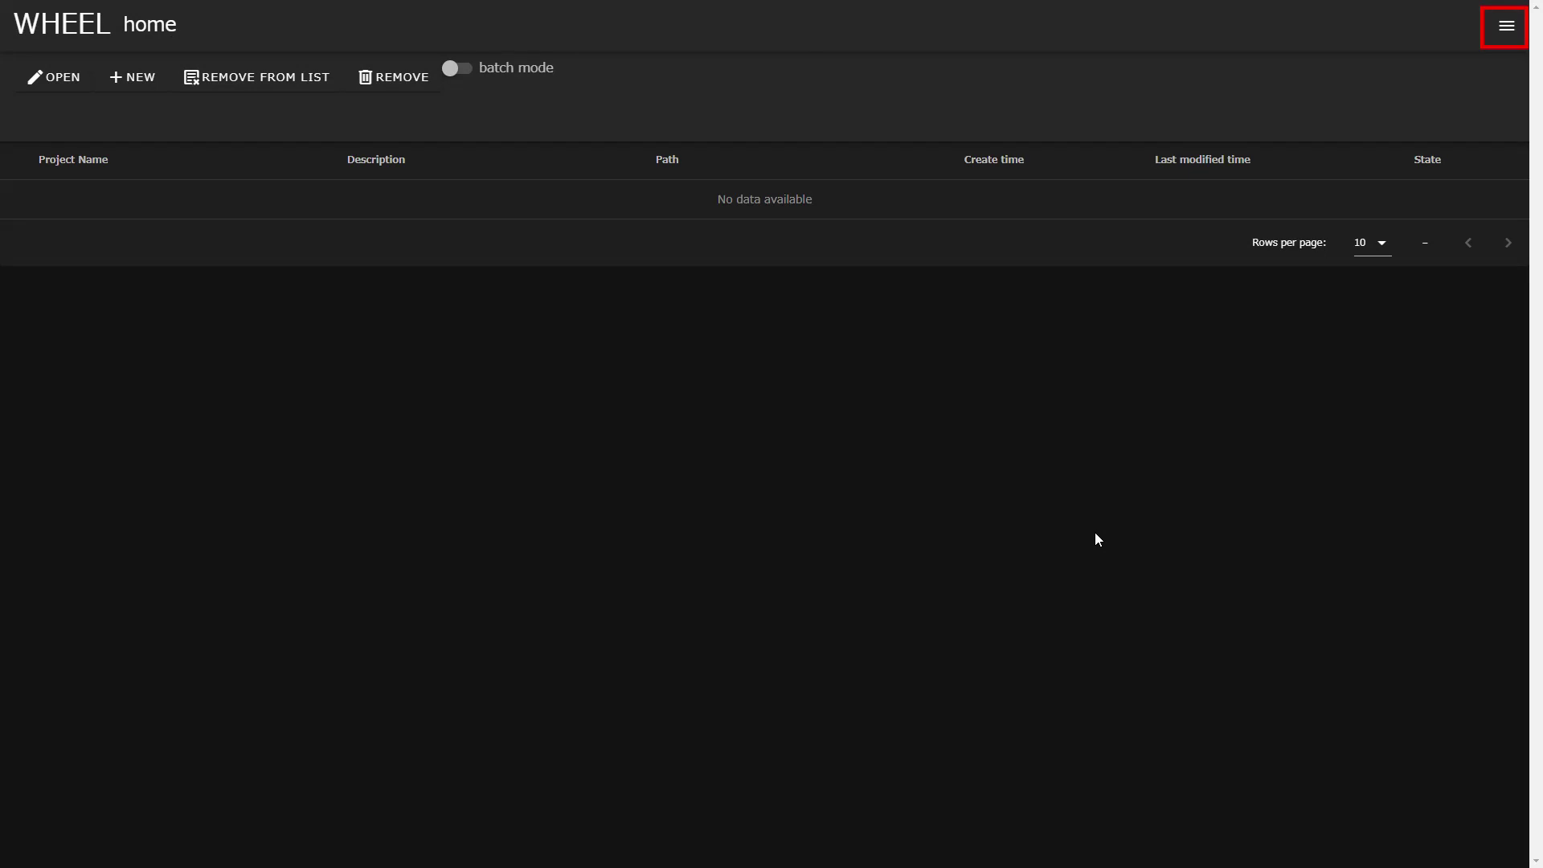
- Start a new remote host setting in the Remotehost editor with label fugaku and hostname login.sample.jp
{"action": "left_click", "coordinate": [1506, 30]}
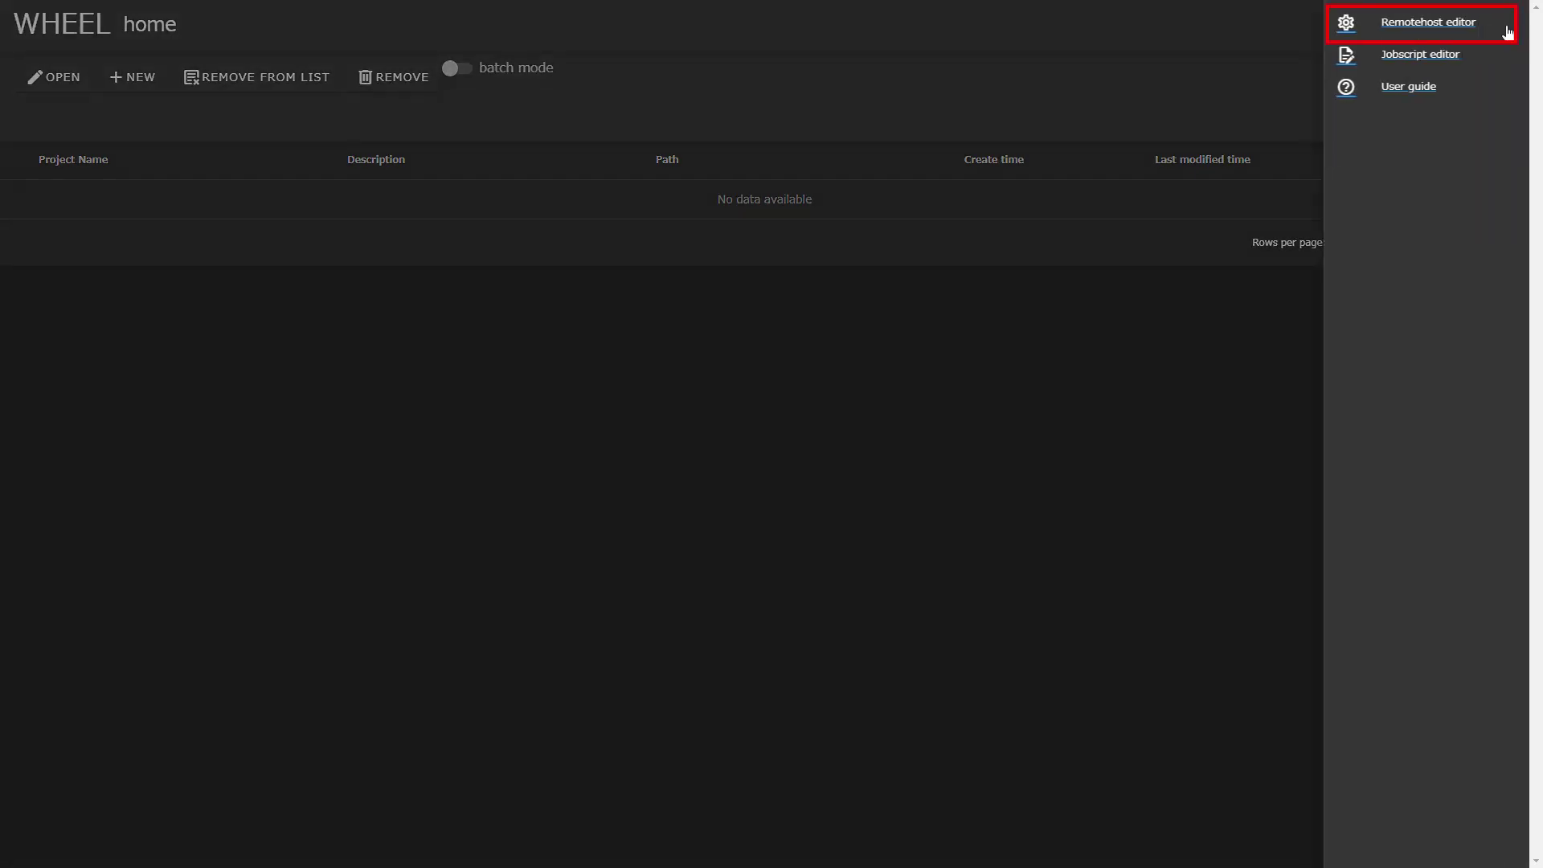
{"action": "left_click", "coordinate": [1461, 33]}
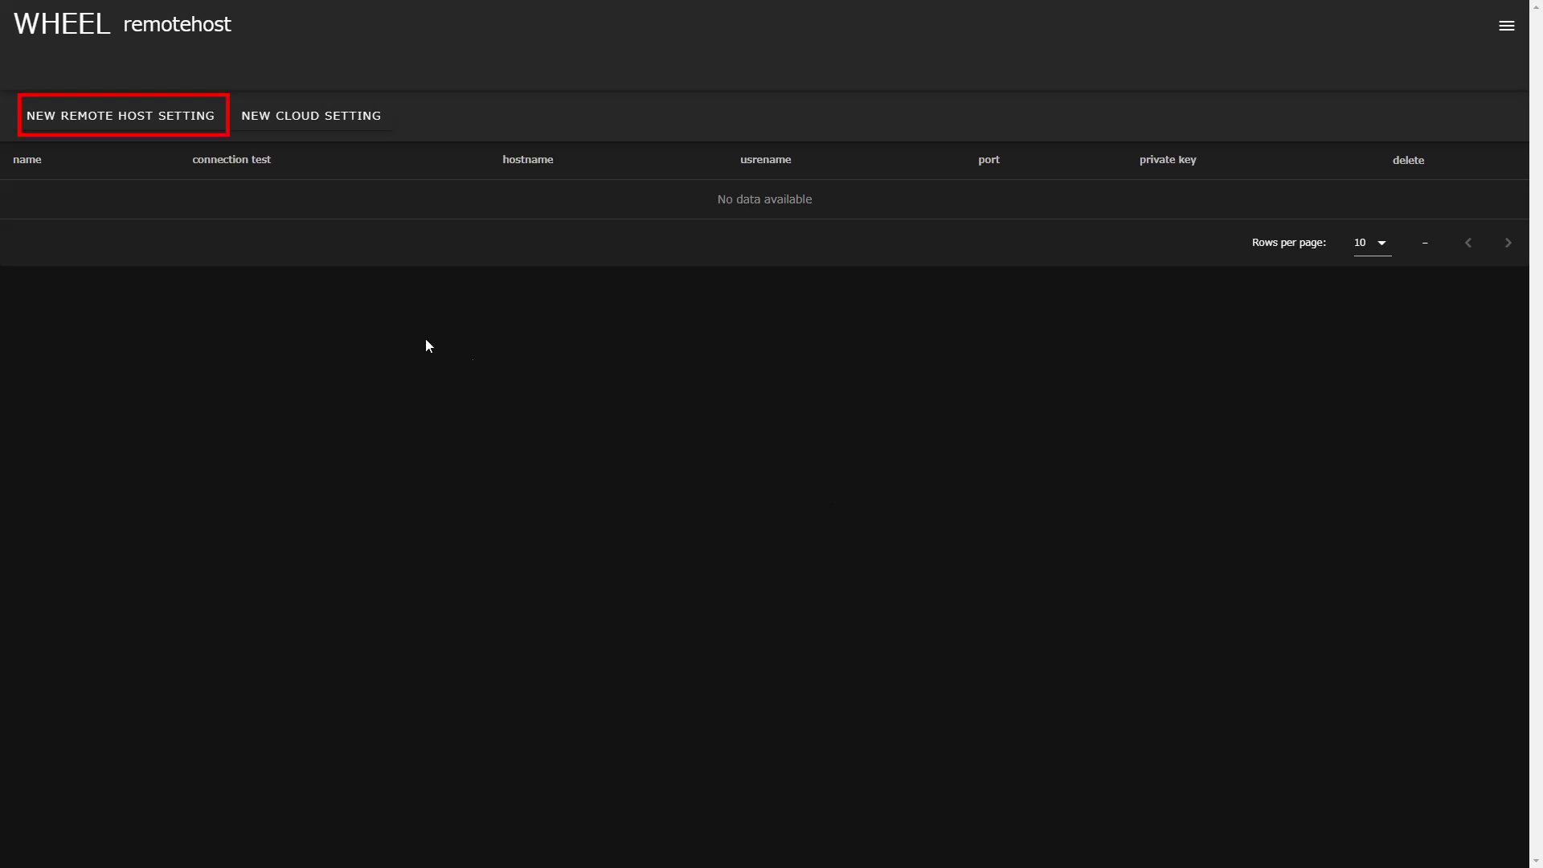
{"action": "left_click", "coordinate": [157, 130]}
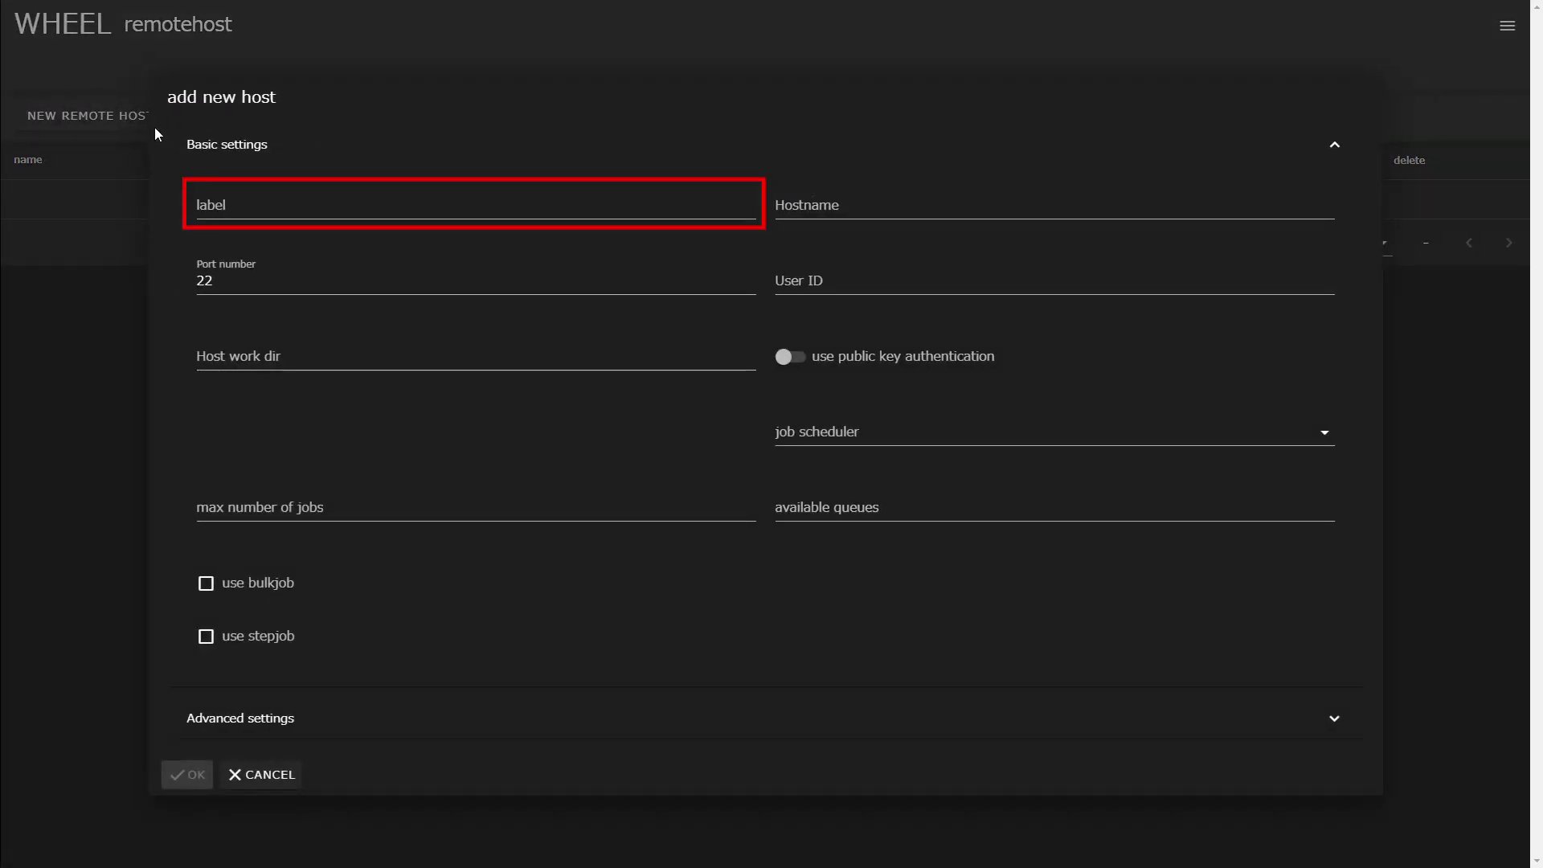
{"action": "left_click", "coordinate": [258, 193]}
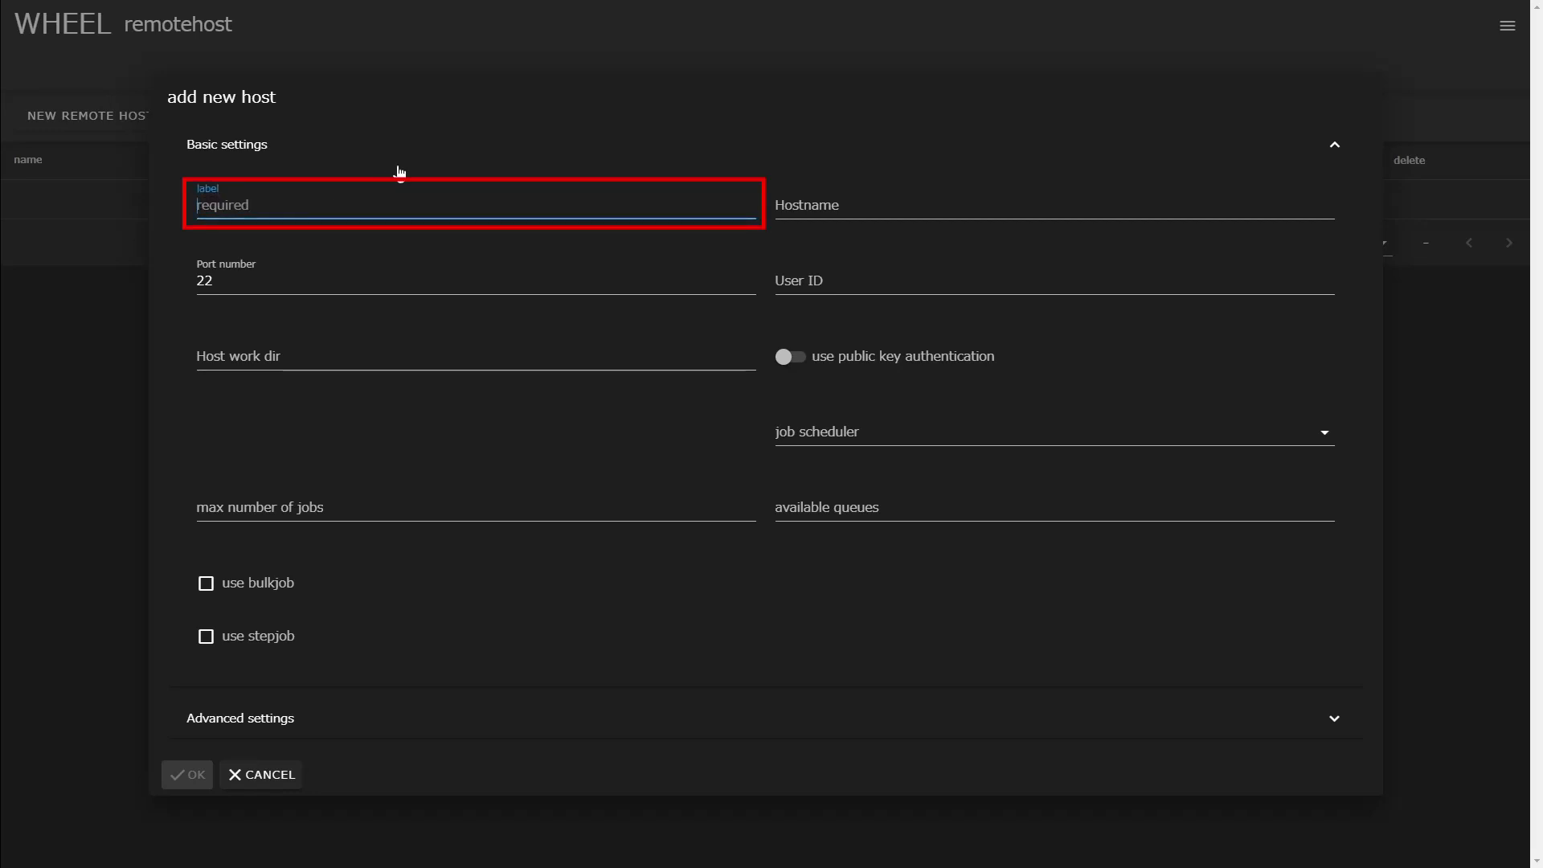
{"action": "type", "text": "fugaku"}
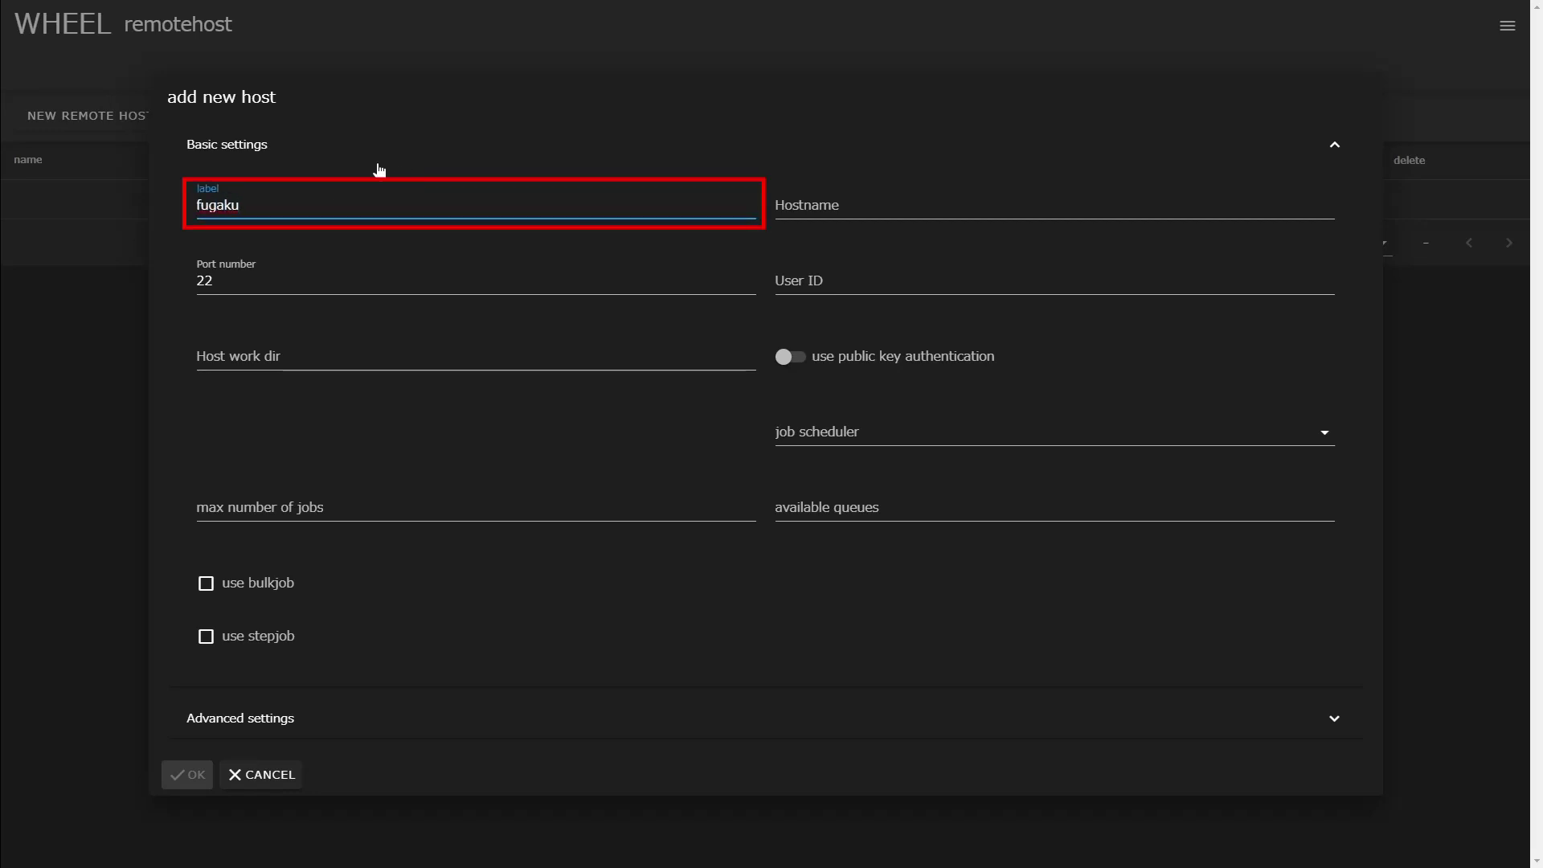
{"action": "left_click", "coordinate": [823, 211]}
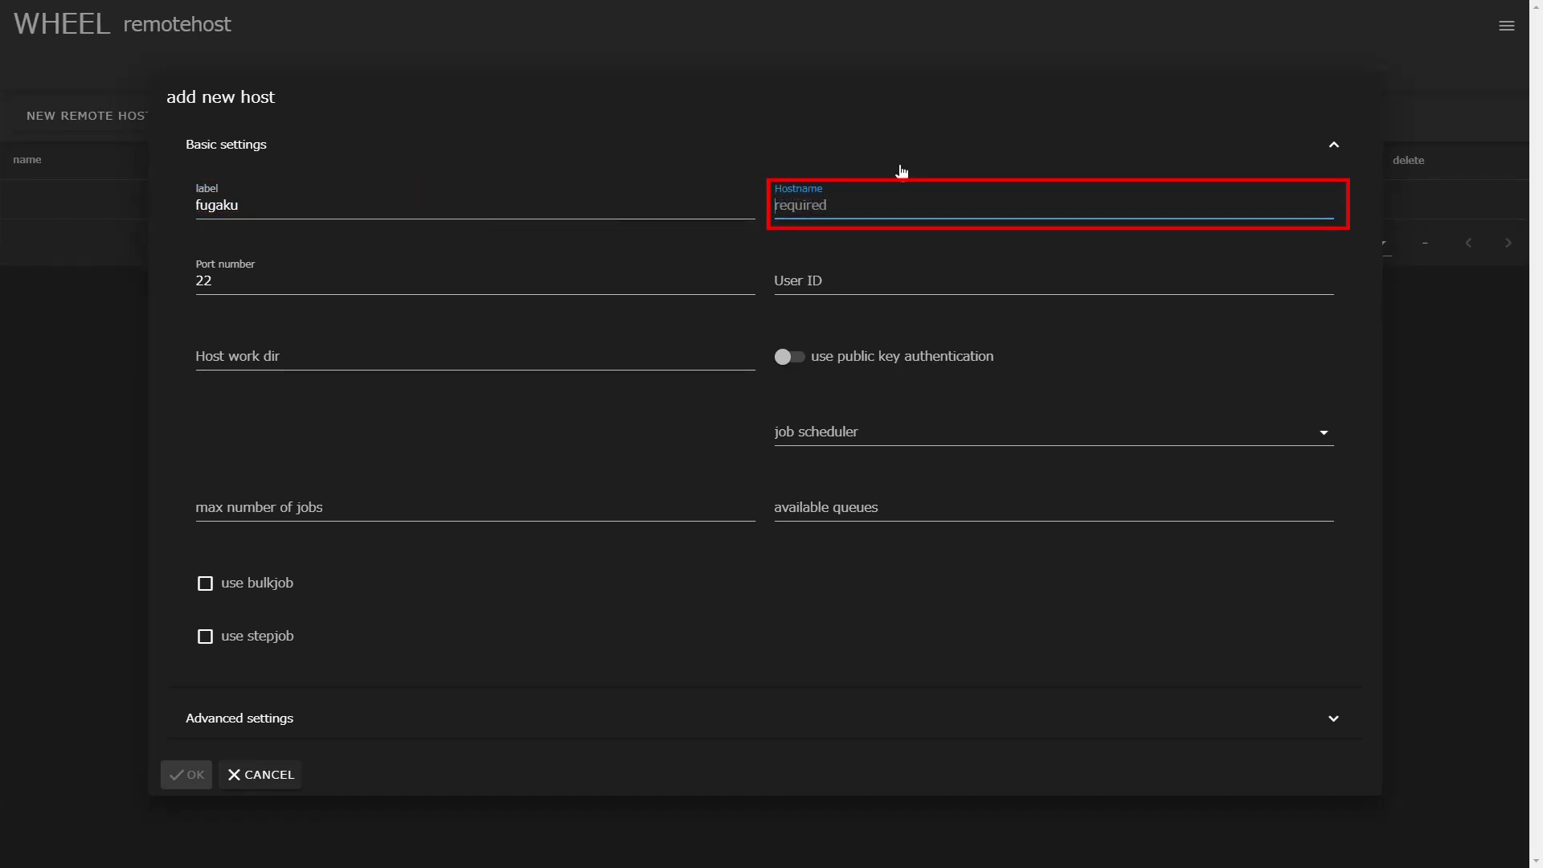
{"action": "type", "text": "login.sample.jp"}
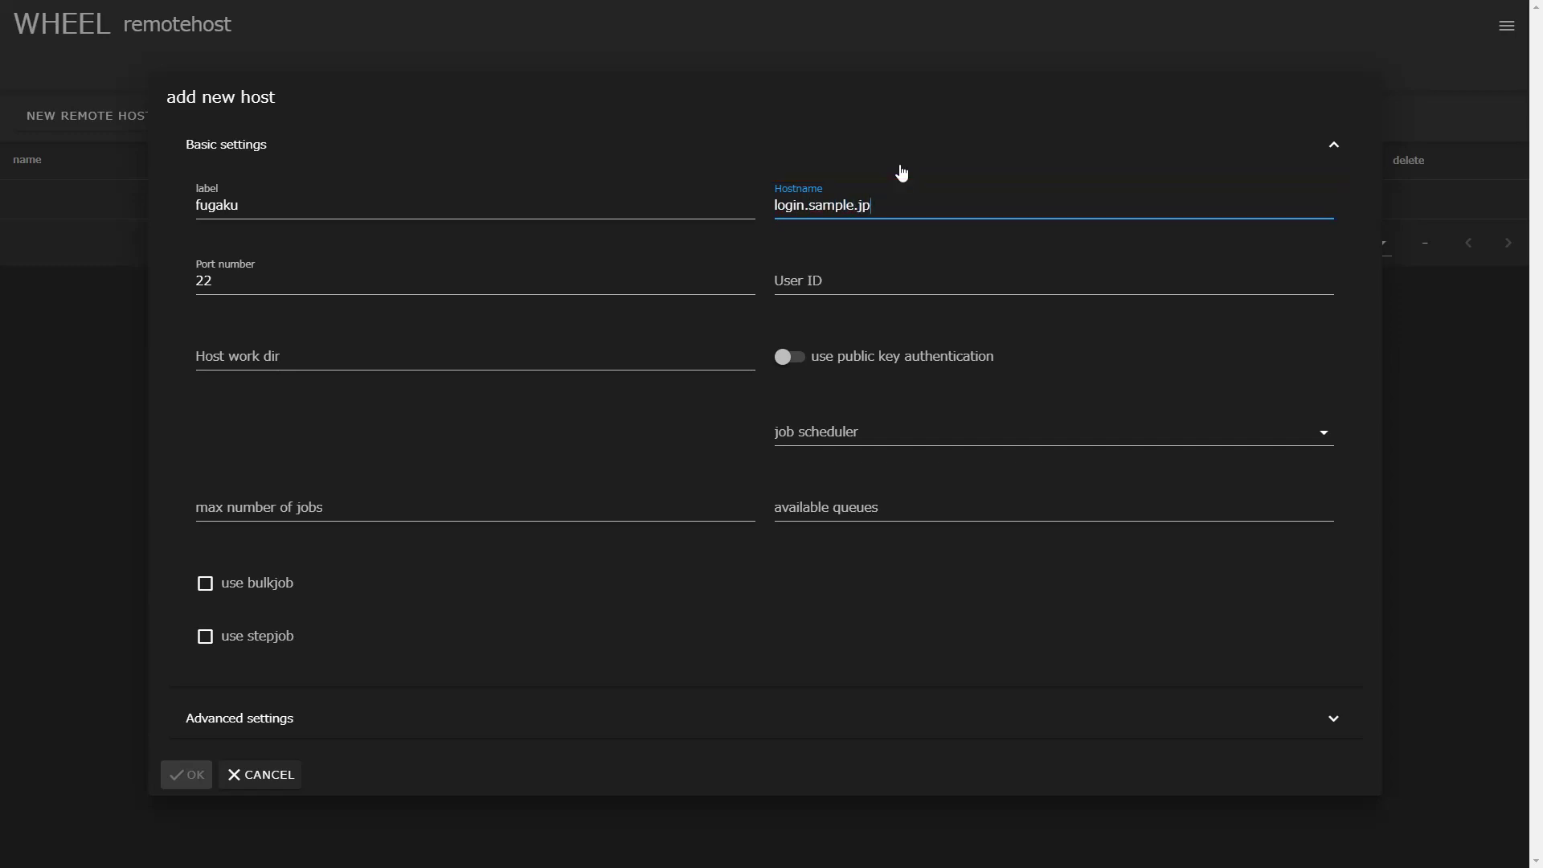
- Set the new host's user ID to sample_user and its work directory to /home/sample_user/wheel_work, with port number 22
{"action": "left_click", "coordinate": [595, 290]}
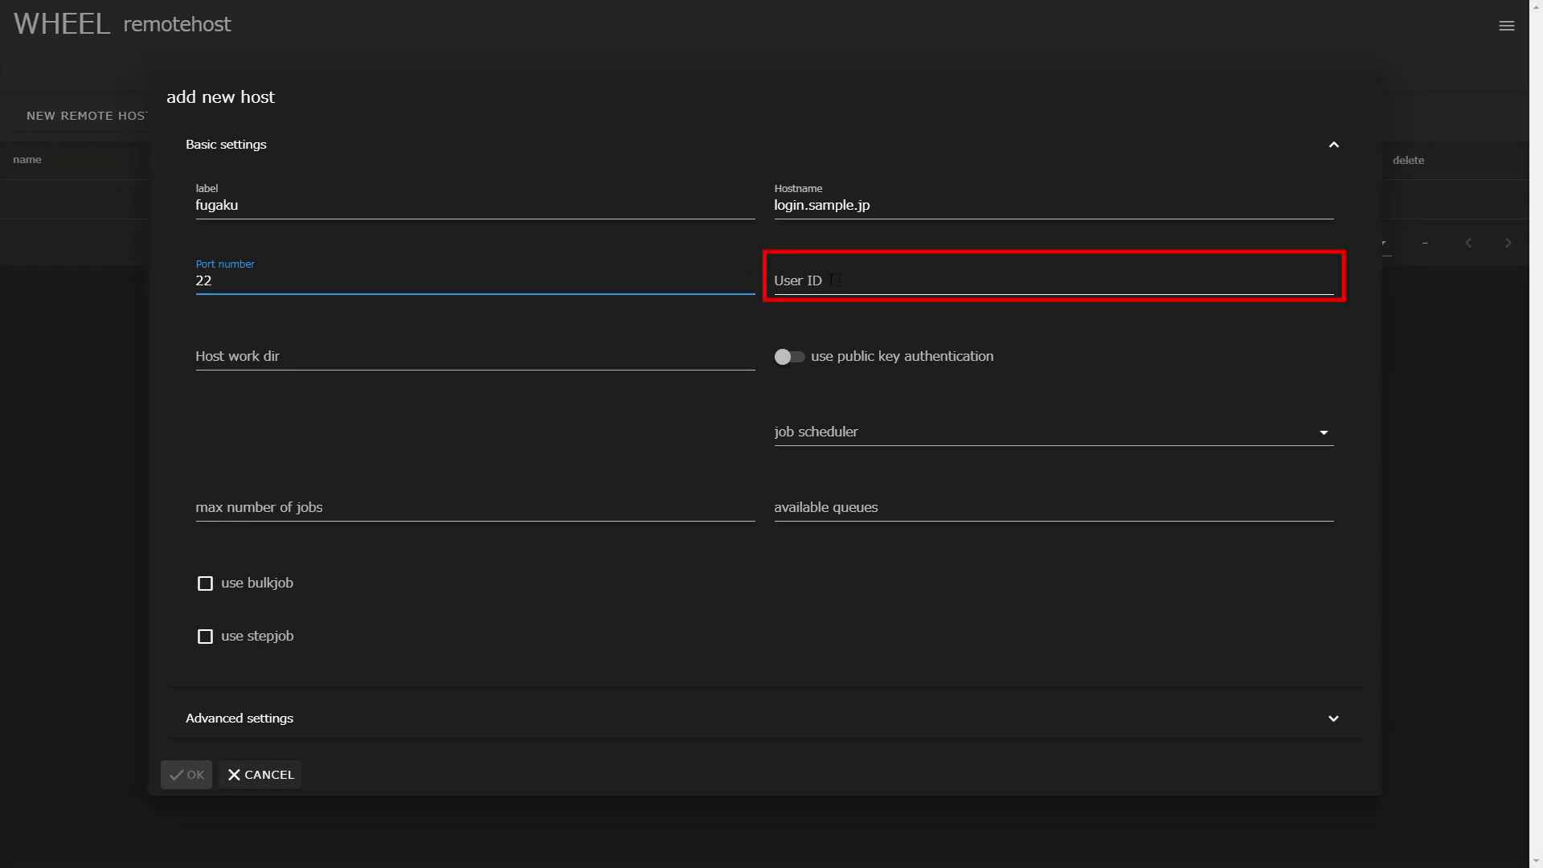
{"action": "left_click", "coordinate": [859, 286]}
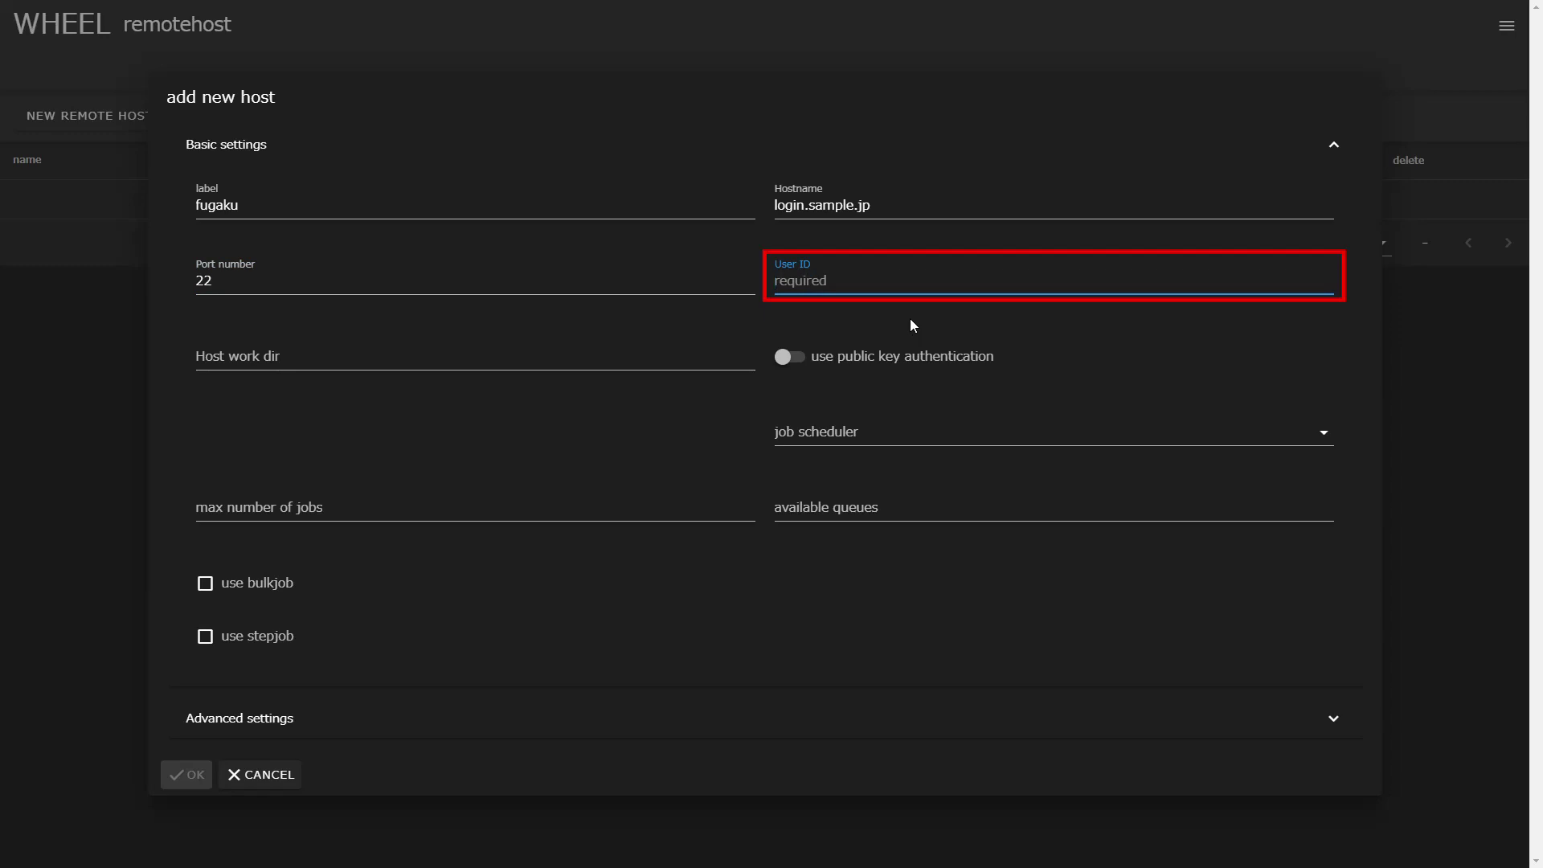
{"action": "type", "text": "sample_user"}
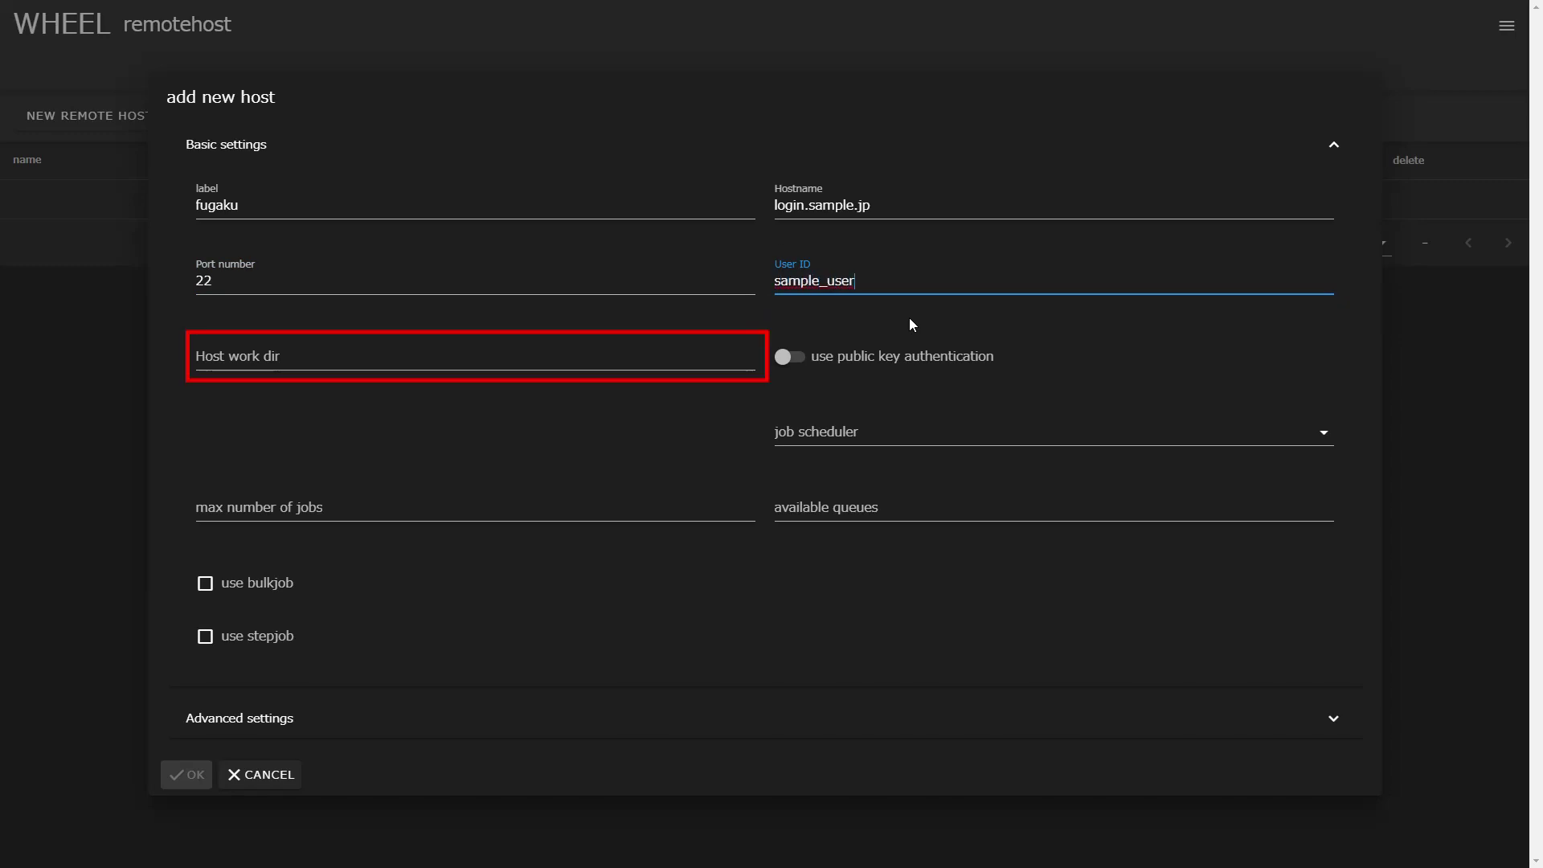
{"action": "left_click", "coordinate": [634, 360]}
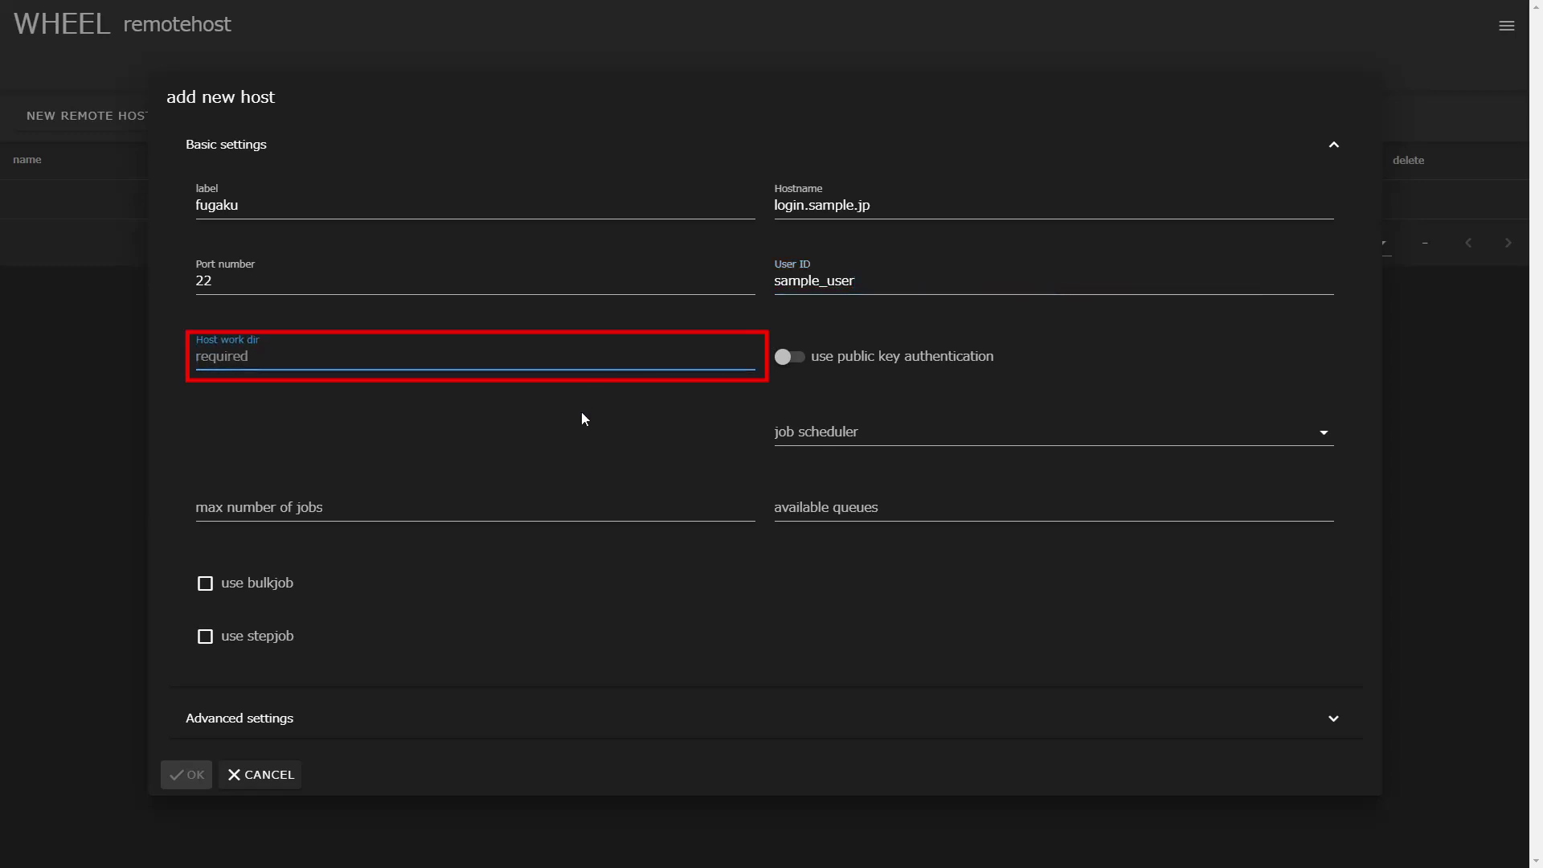
{"action": "type", "text": "/hom"}
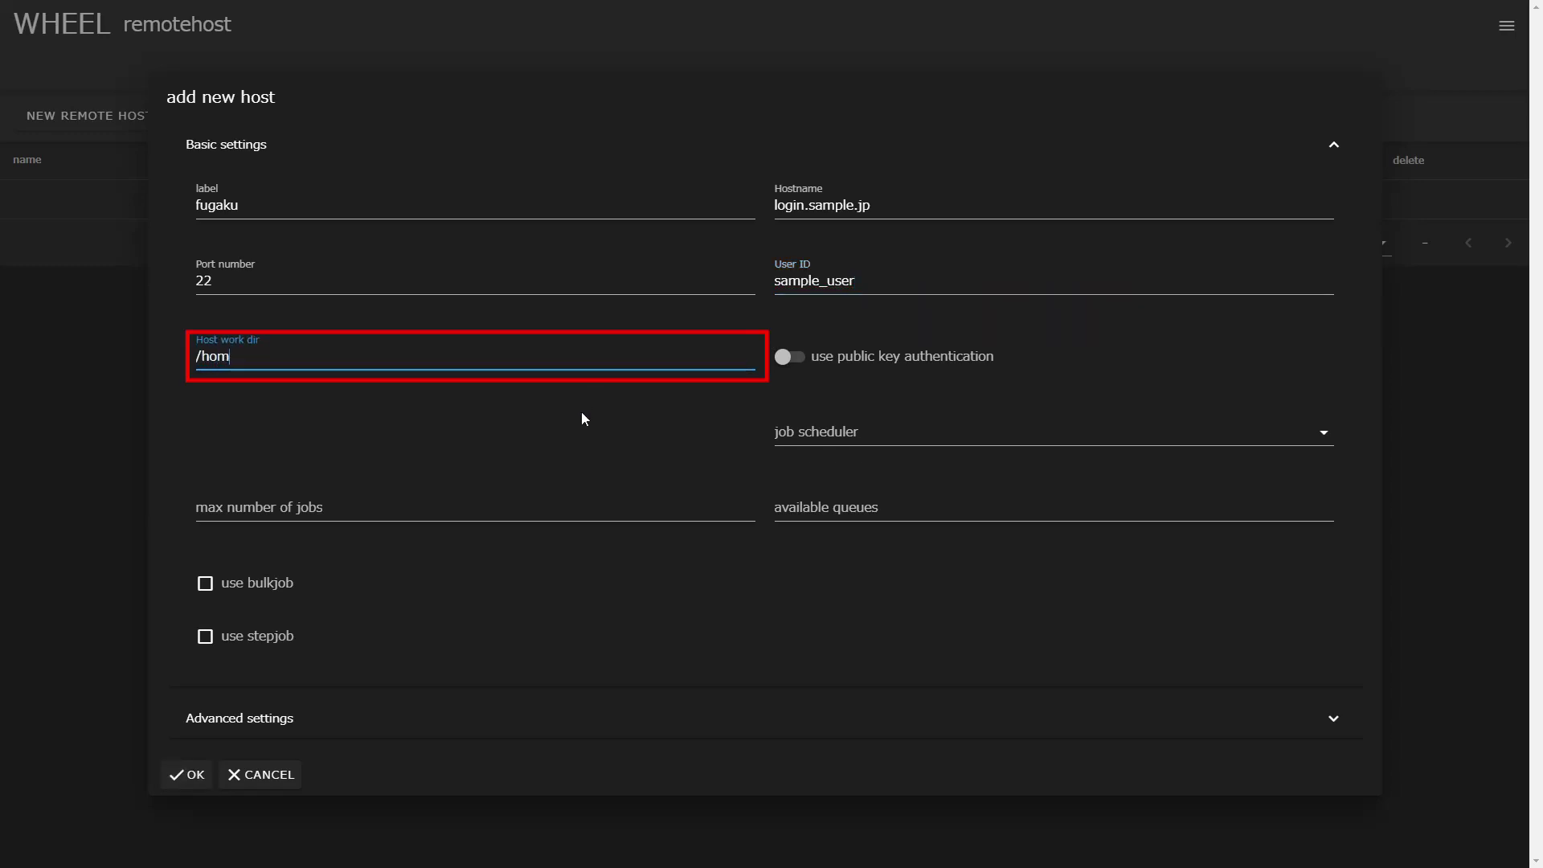
{"action": "type", "text": "e/sample_user/wheel_work"}
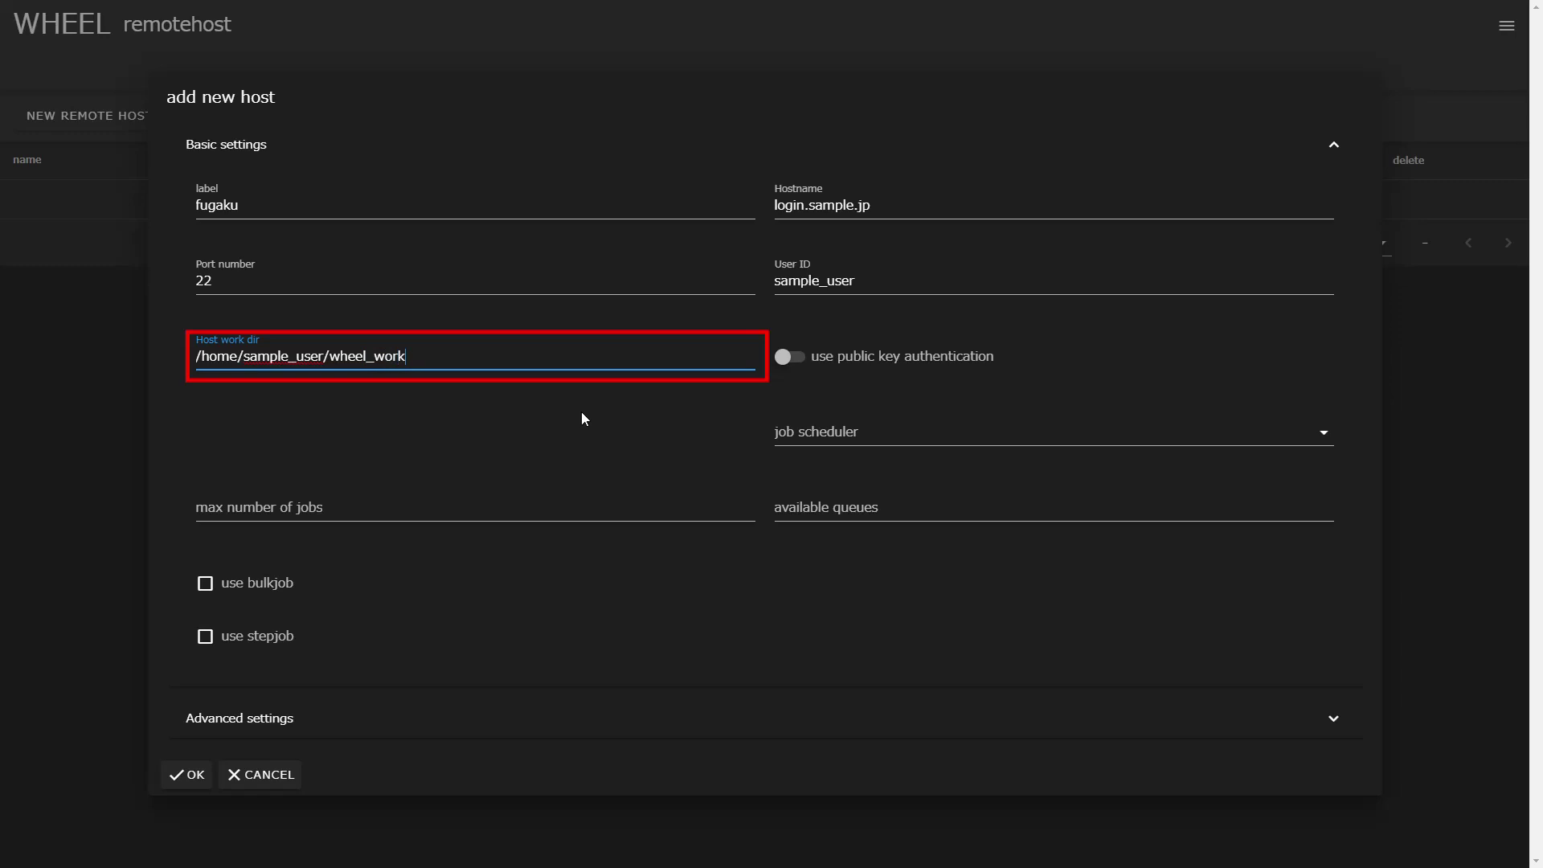
- Enable public key authentication for the host and choose the id_rsa file in the .ssh folder as private key
{"action": "left_click", "coordinate": [806, 367]}
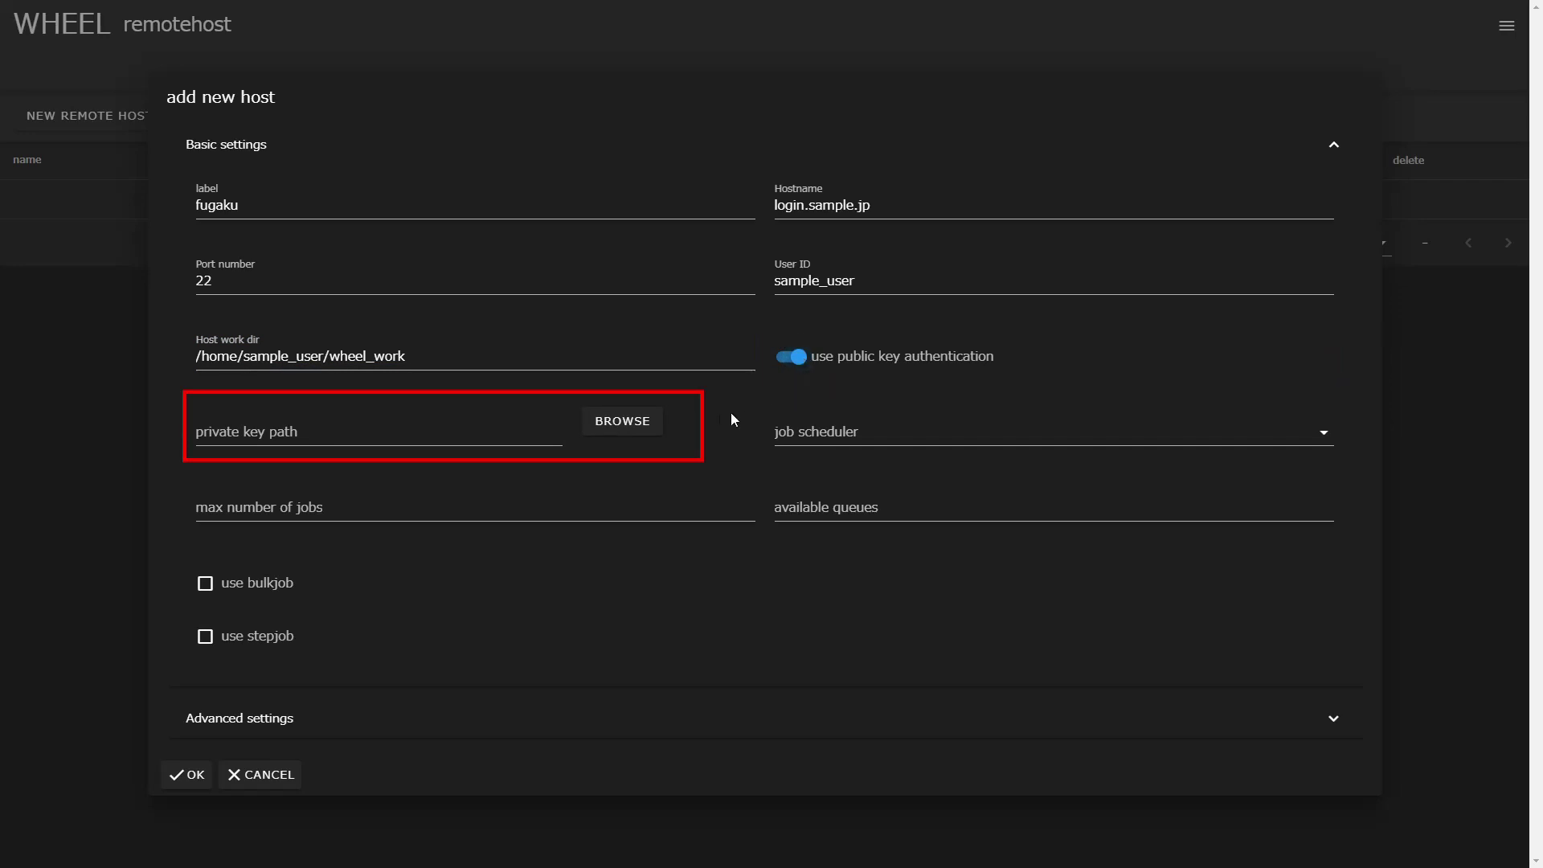
{"action": "left_click", "coordinate": [636, 436]}
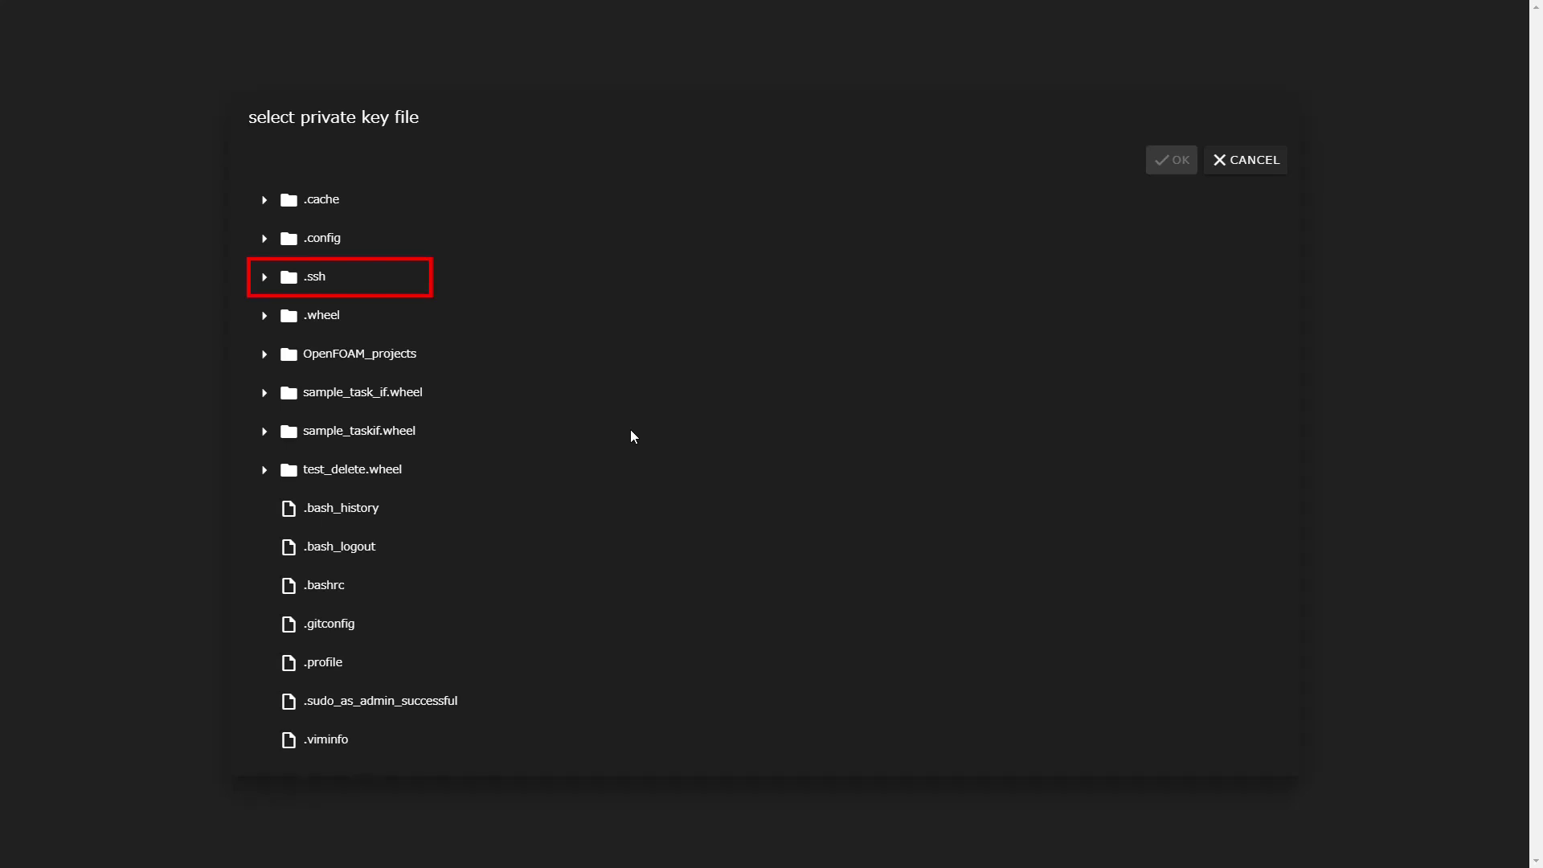
{"action": "left_click", "coordinate": [264, 277]}
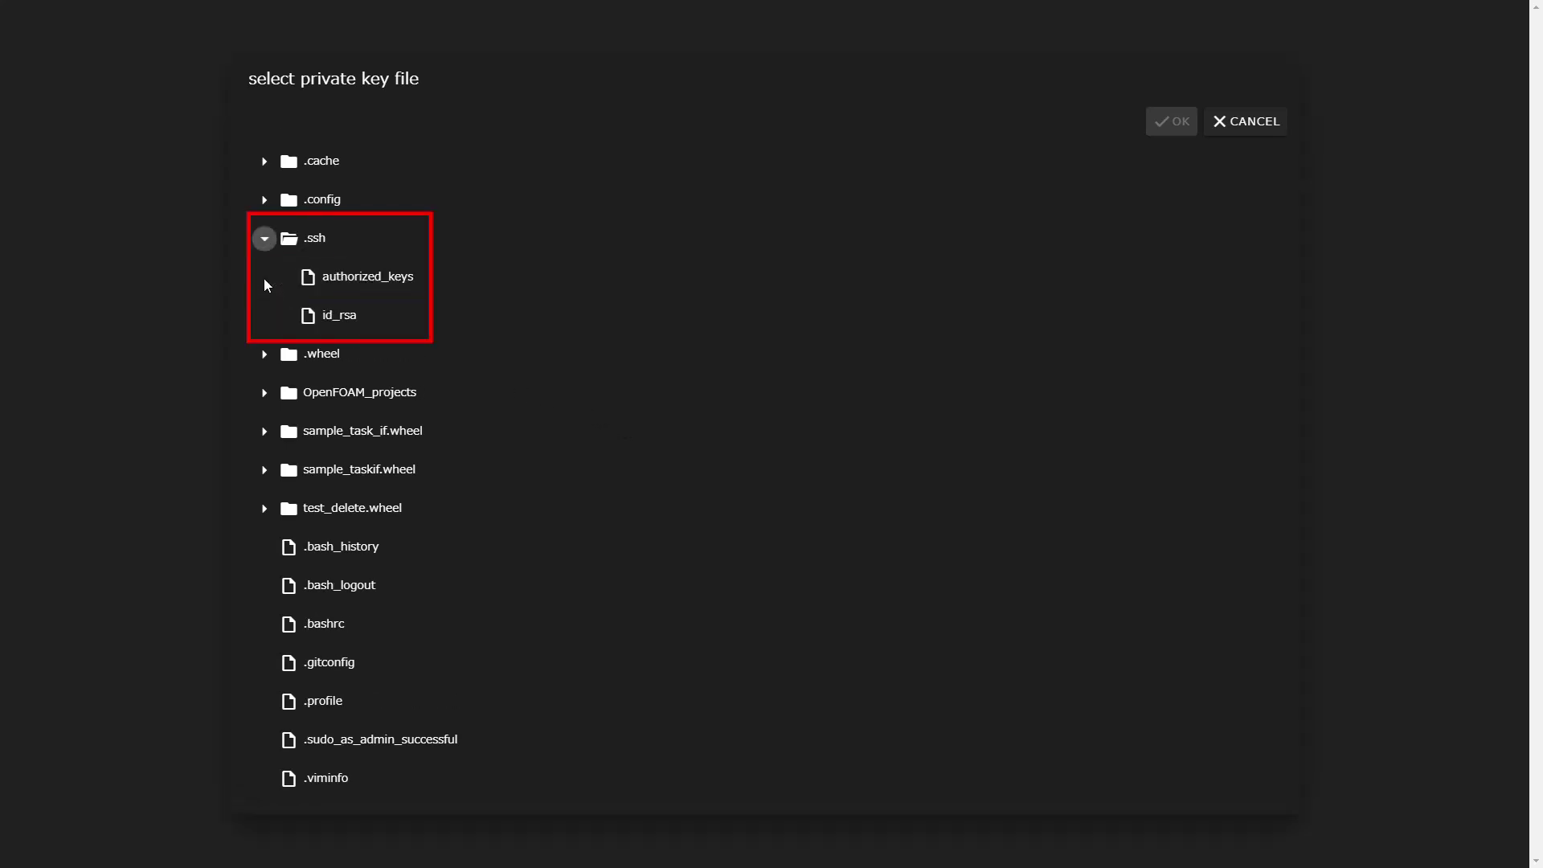
{"action": "left_click", "coordinate": [348, 331]}
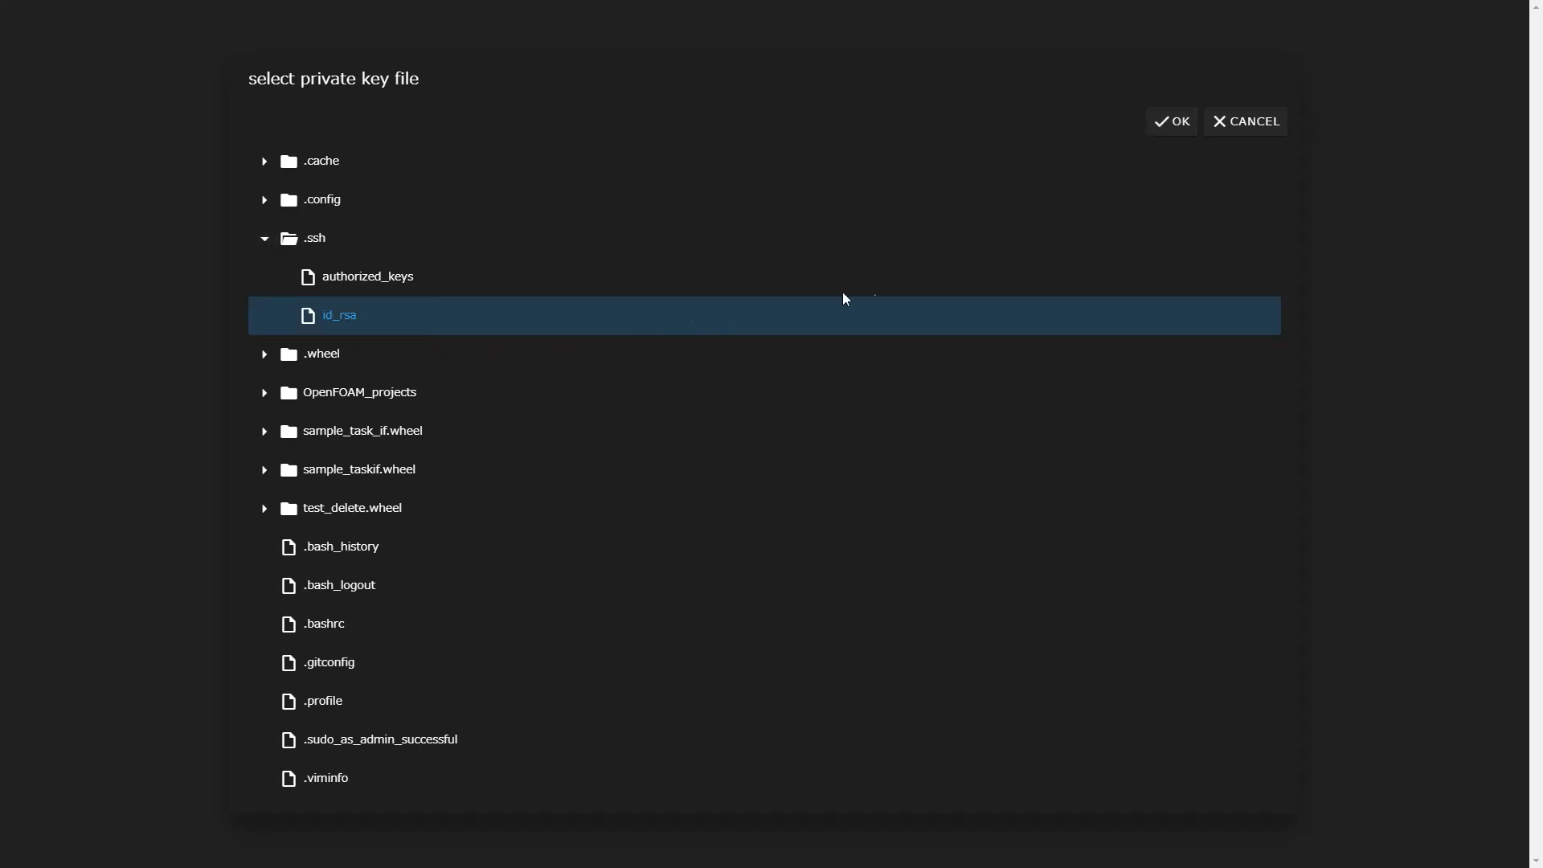
{"action": "left_click", "coordinate": [1173, 128]}
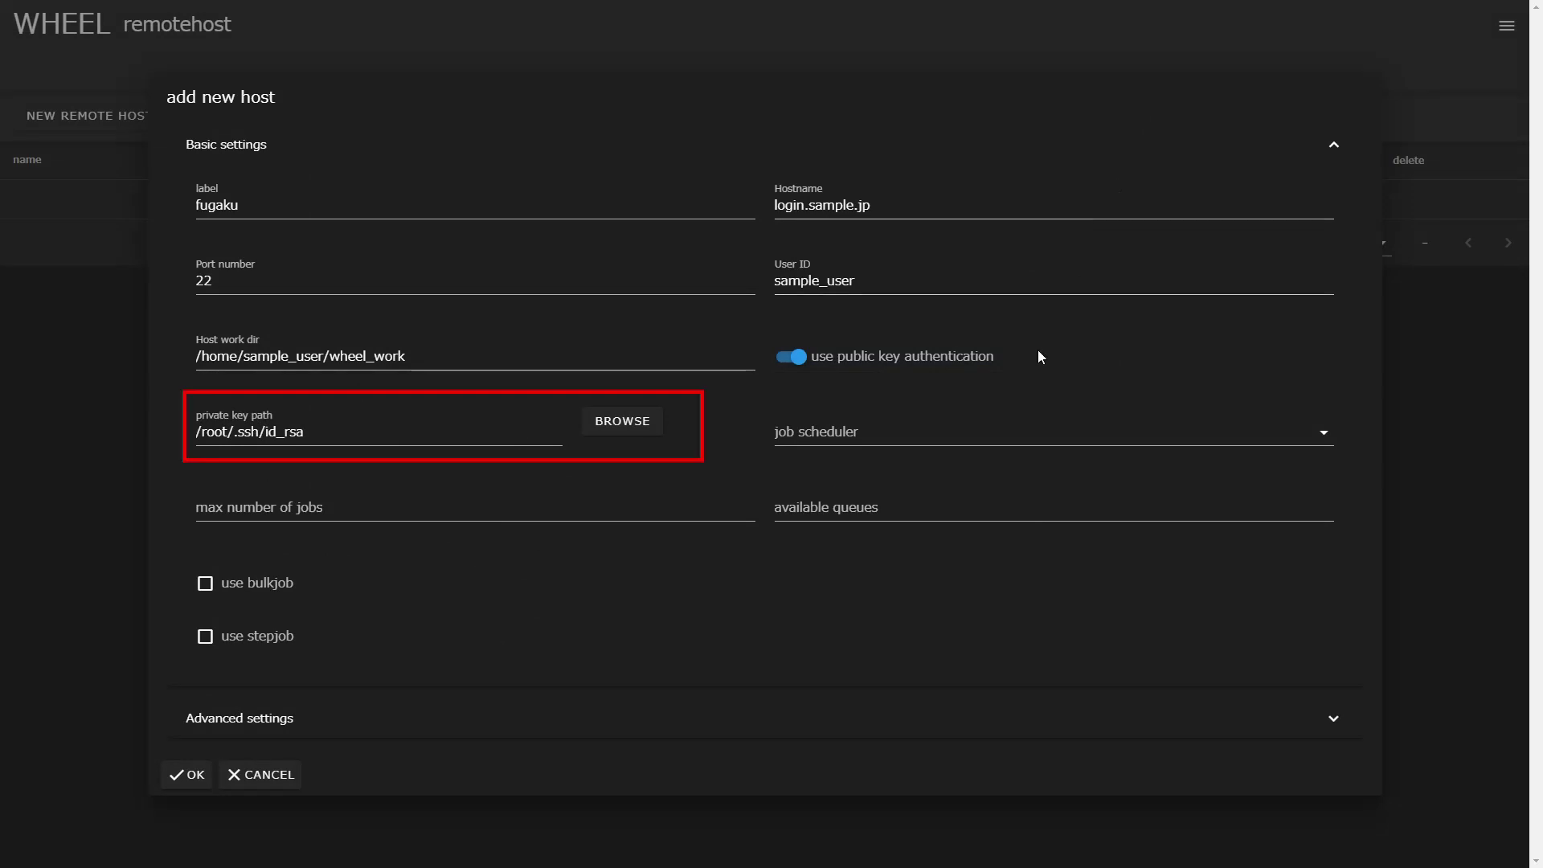
- Set the new host's job scheduler to Fugaku, max number of jobs to 5 and available queues to "small, large", and save the host
{"action": "left_click", "coordinate": [958, 442]}
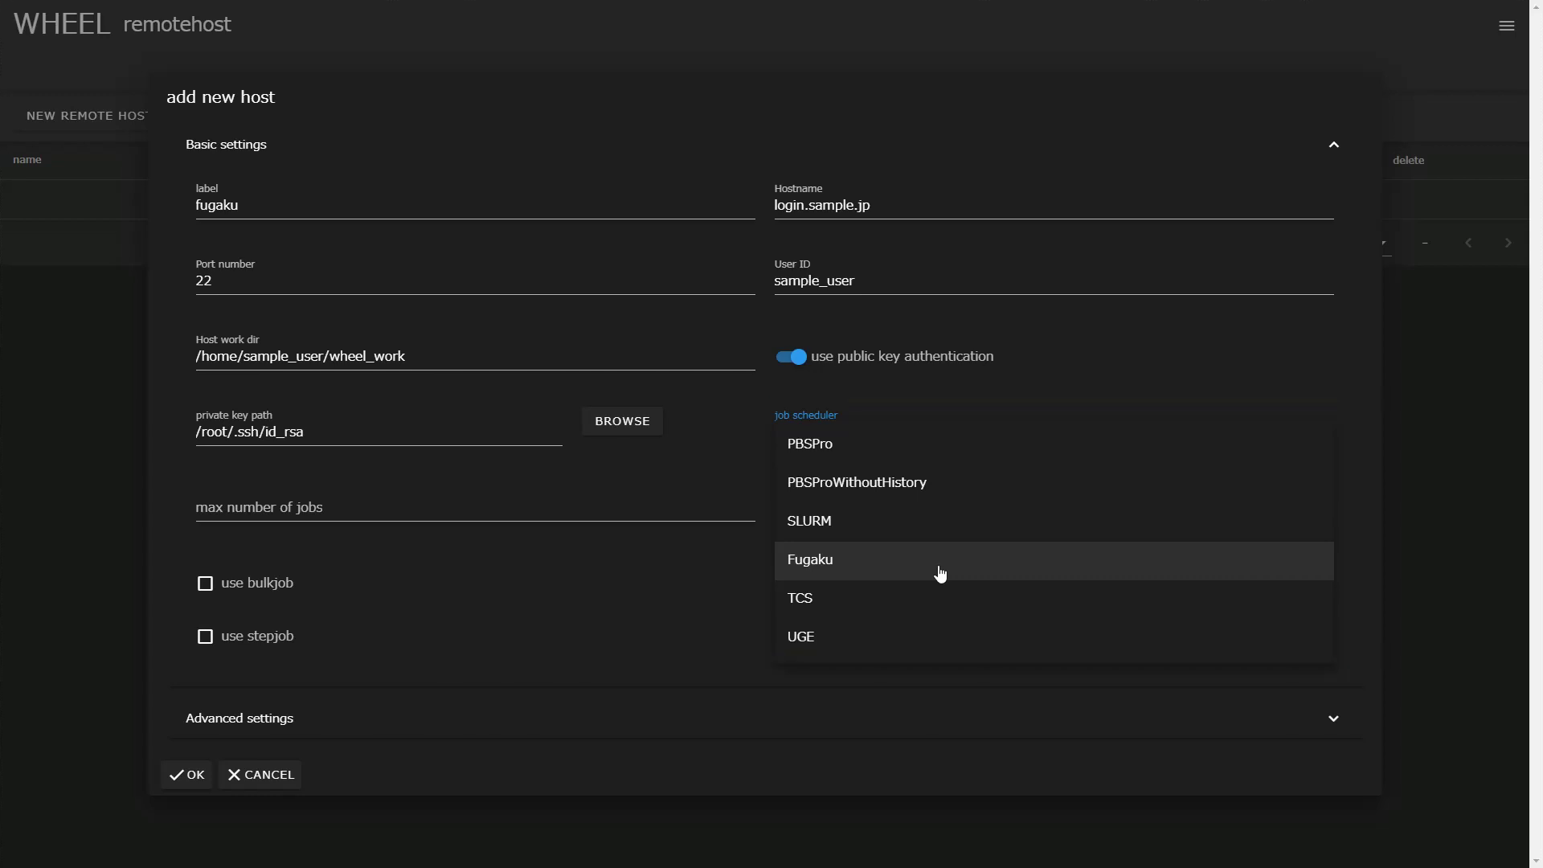
{"action": "left_click", "coordinate": [940, 572]}
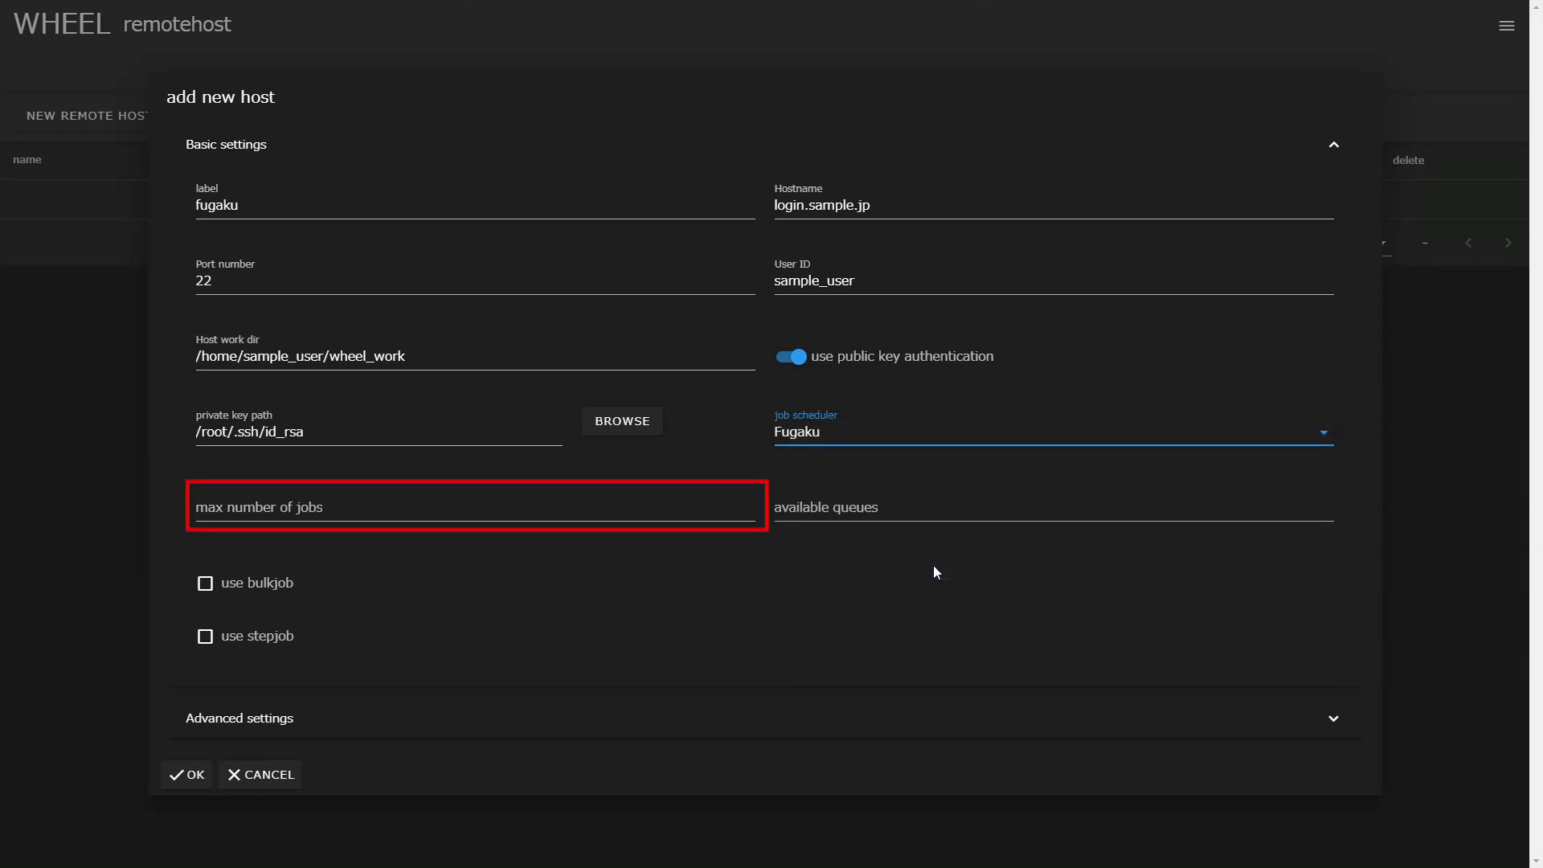
{"action": "left_click", "coordinate": [534, 519]}
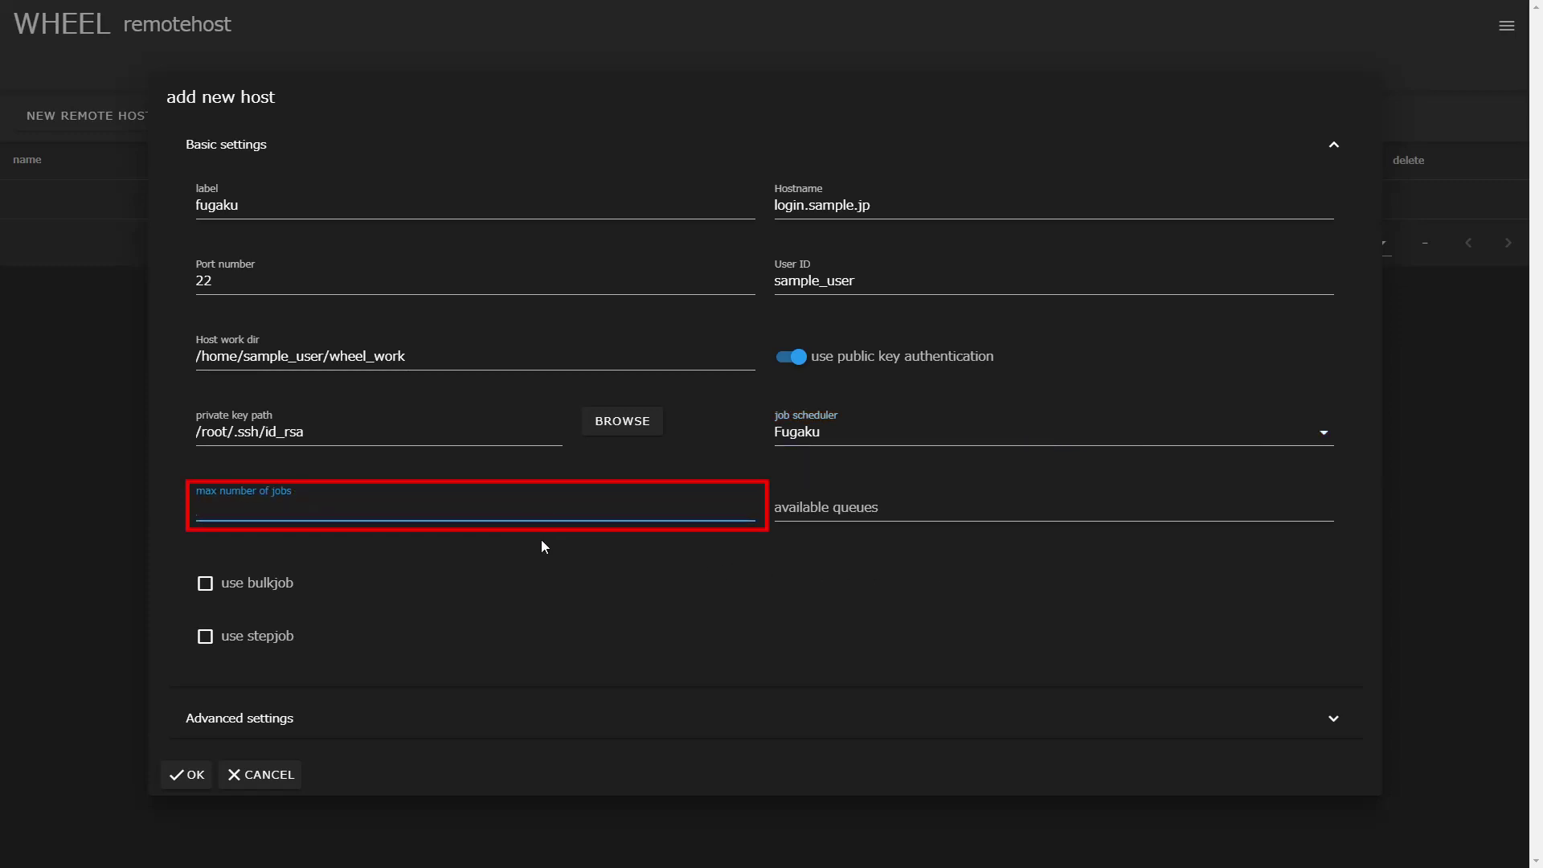
{"action": "type", "text": "5"}
{"action": "left_click", "coordinate": [936, 515]}
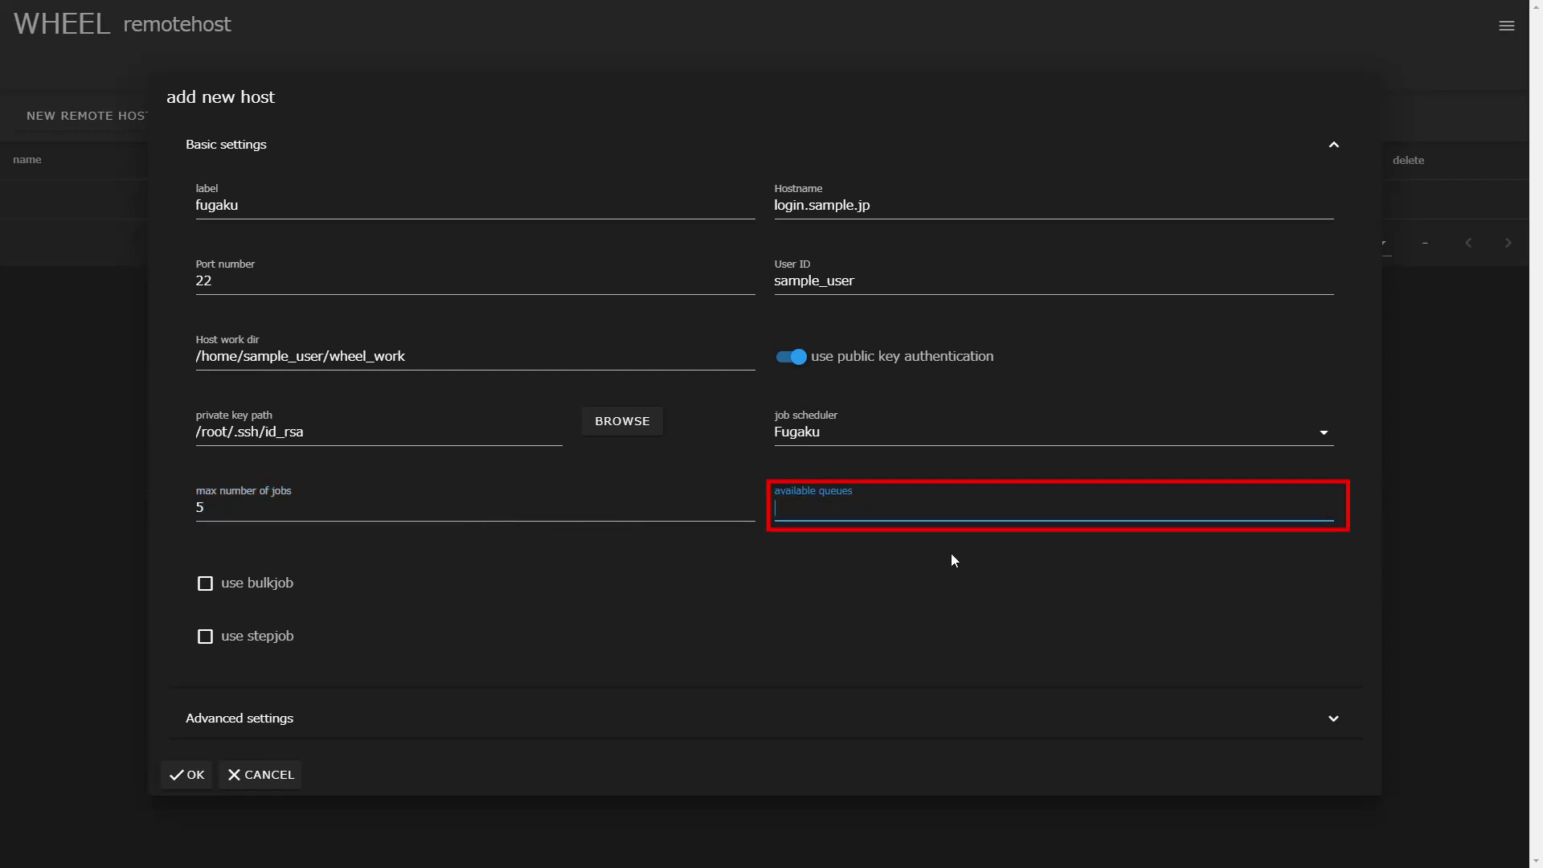
{"action": "type", "text": "small, large"}
{"action": "left_click", "coordinate": [952, 556]}
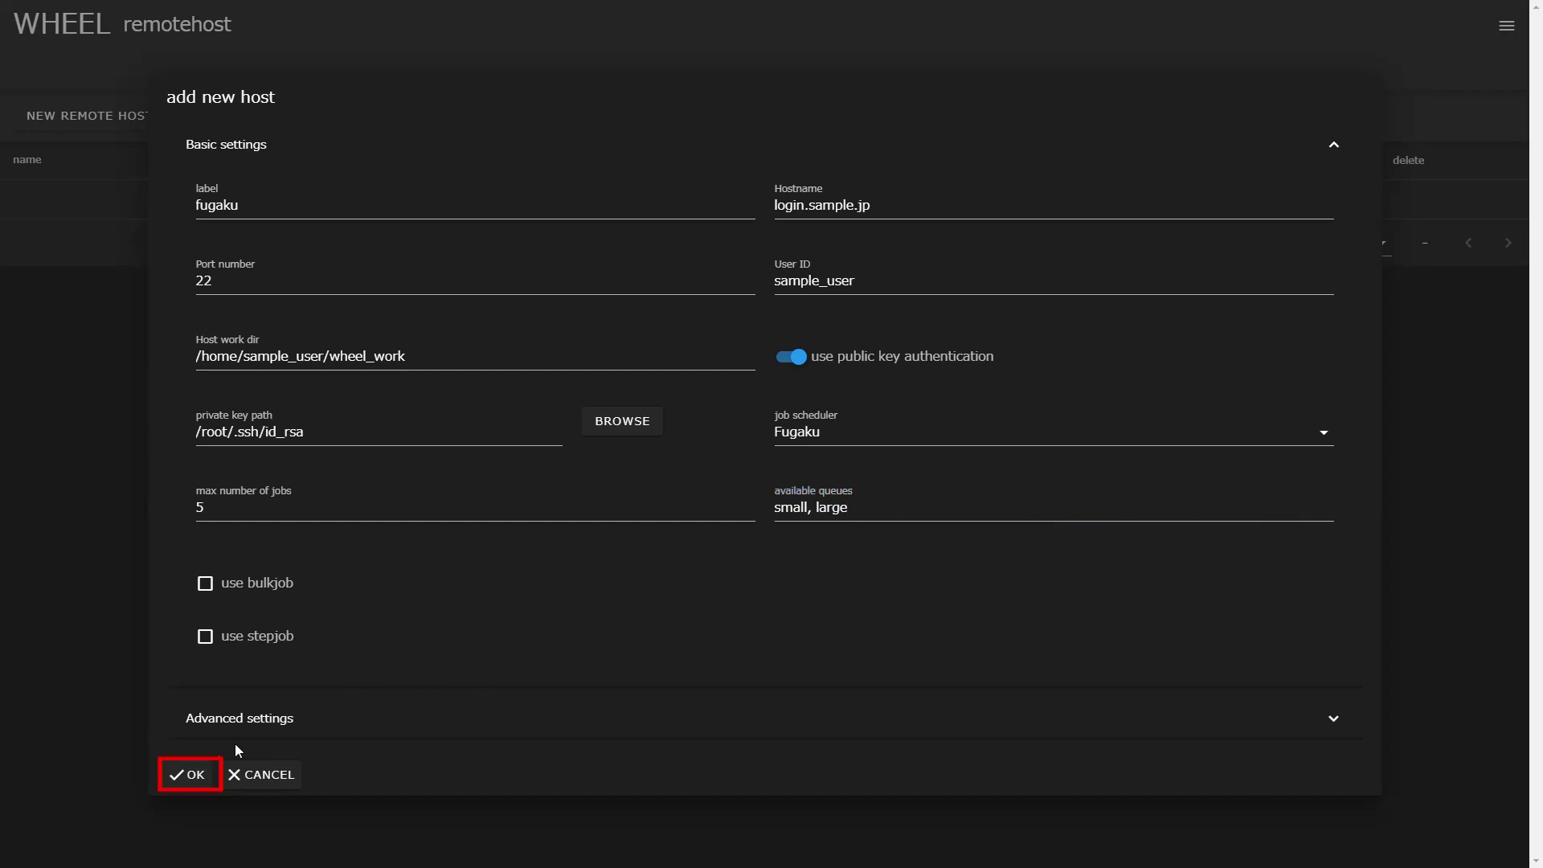
{"action": "left_click", "coordinate": [196, 777]}
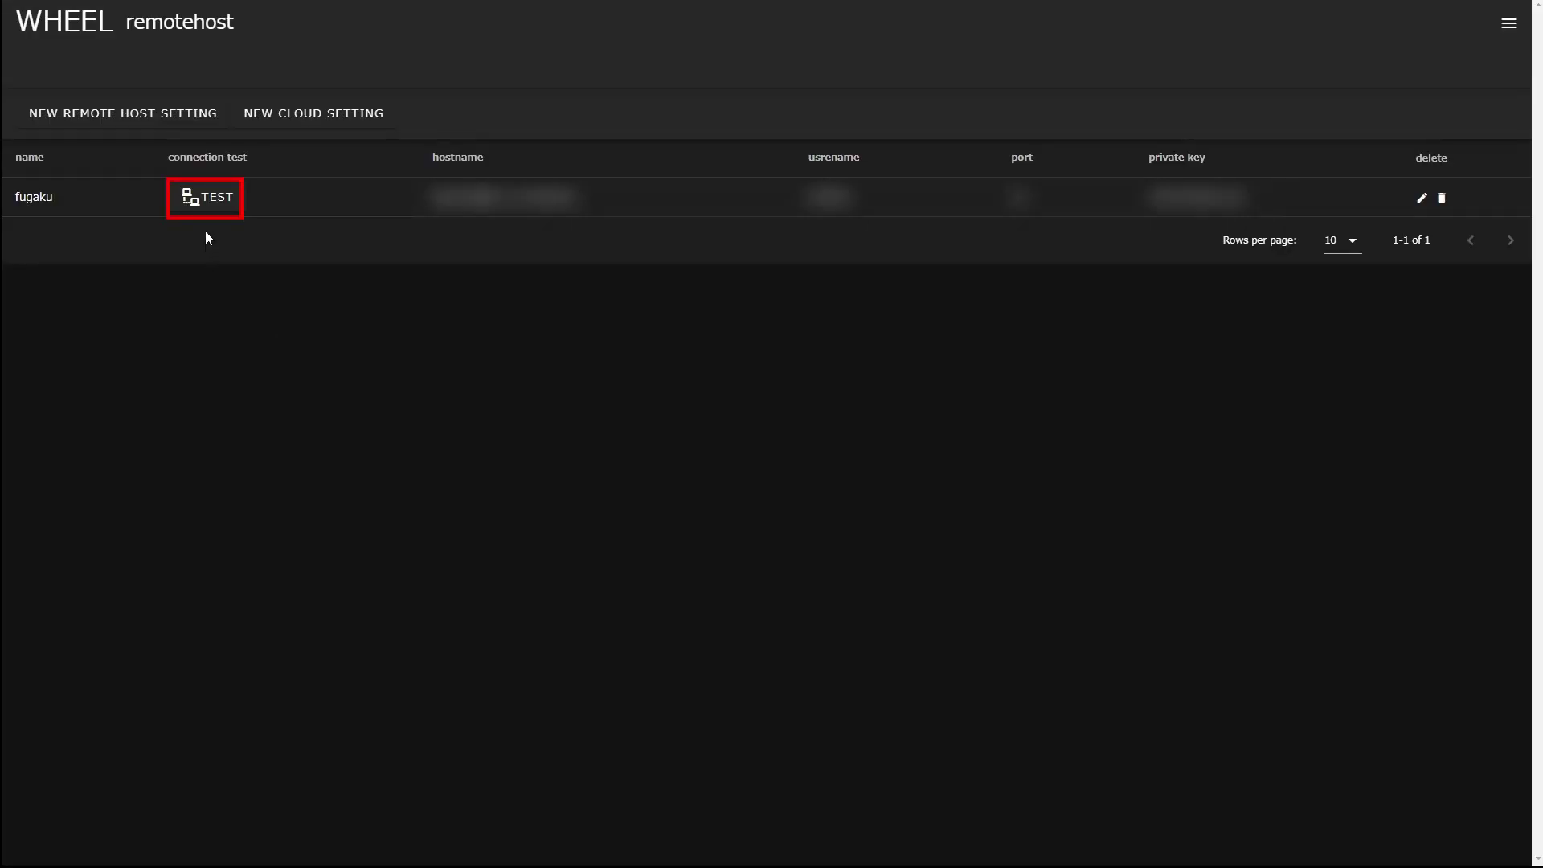
- Run the connection test for the fugaku host, entering the password when requested
{"action": "left_click", "coordinate": [224, 214]}
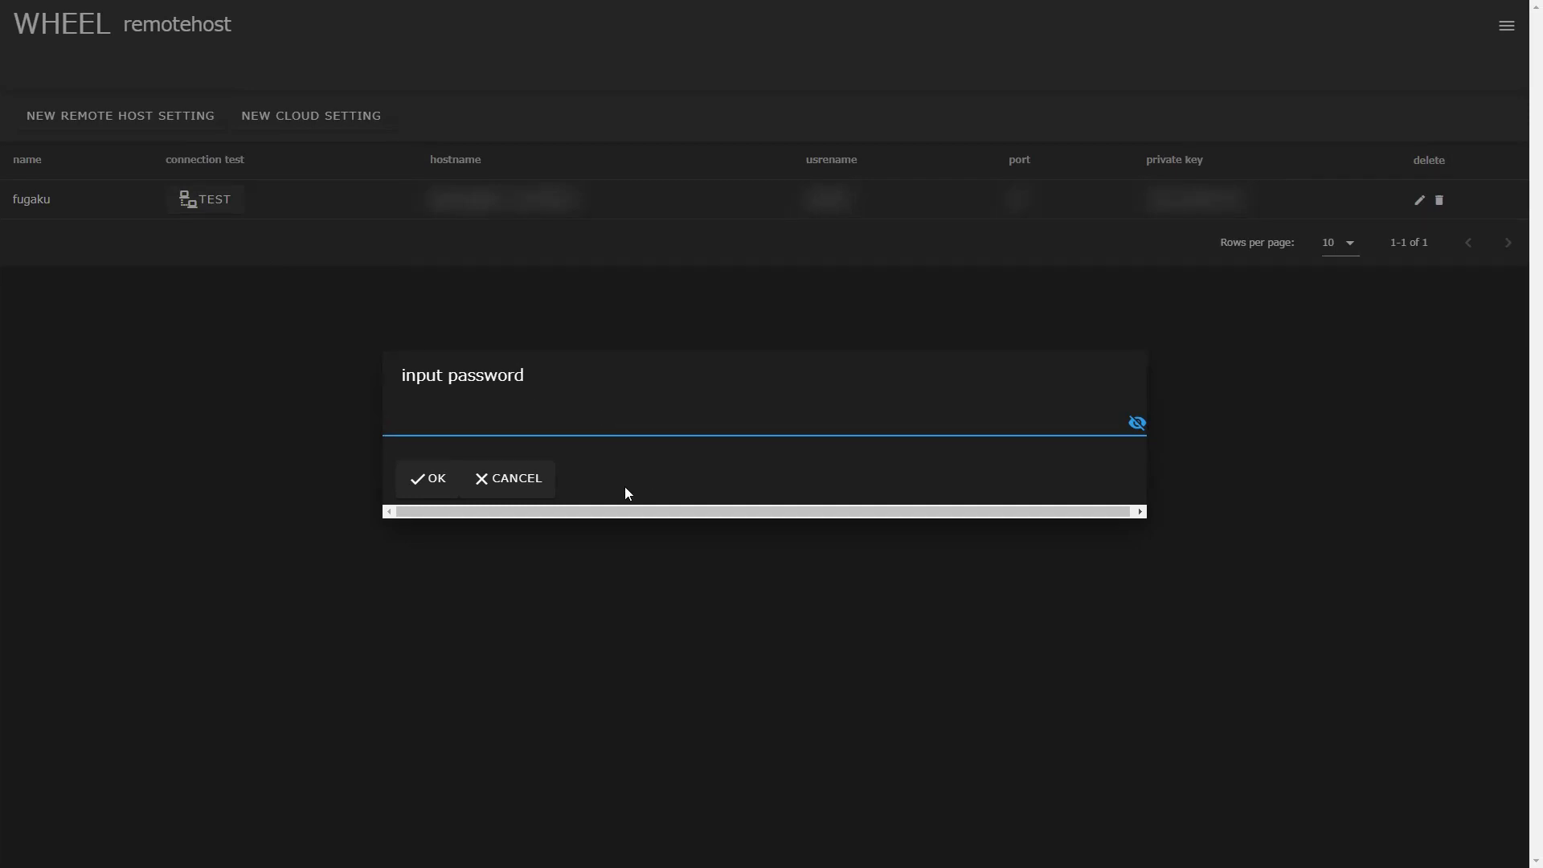
{"action": "type", "text": "••••••••••"}
{"action": "left_click", "coordinate": [442, 491]}
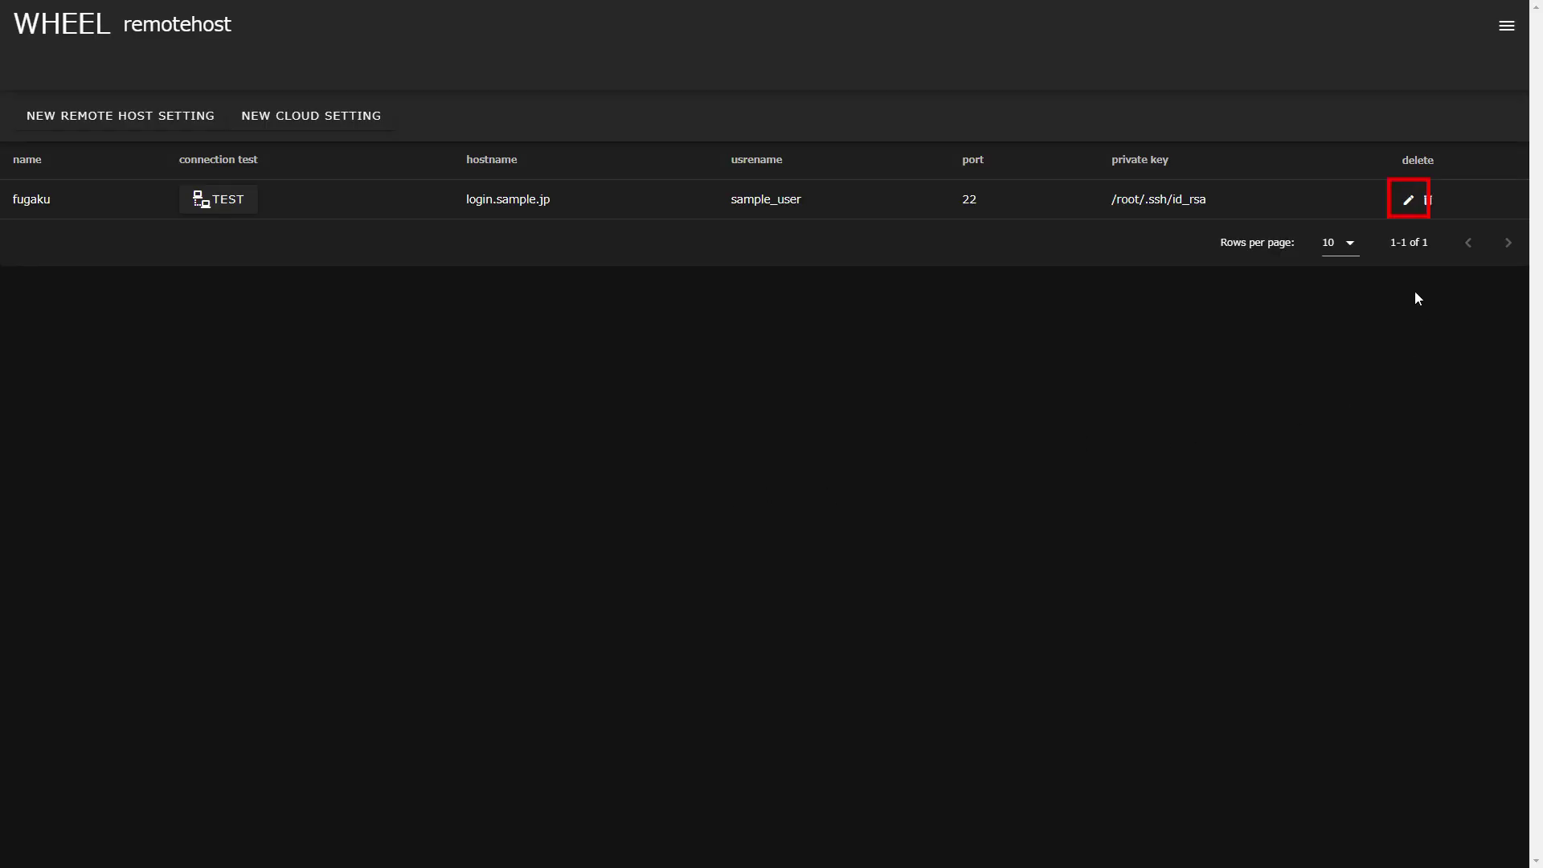
- Edit the fugaku host setting, change its label to fugaku_remotehost and save it
{"action": "left_click", "coordinate": [1409, 200]}
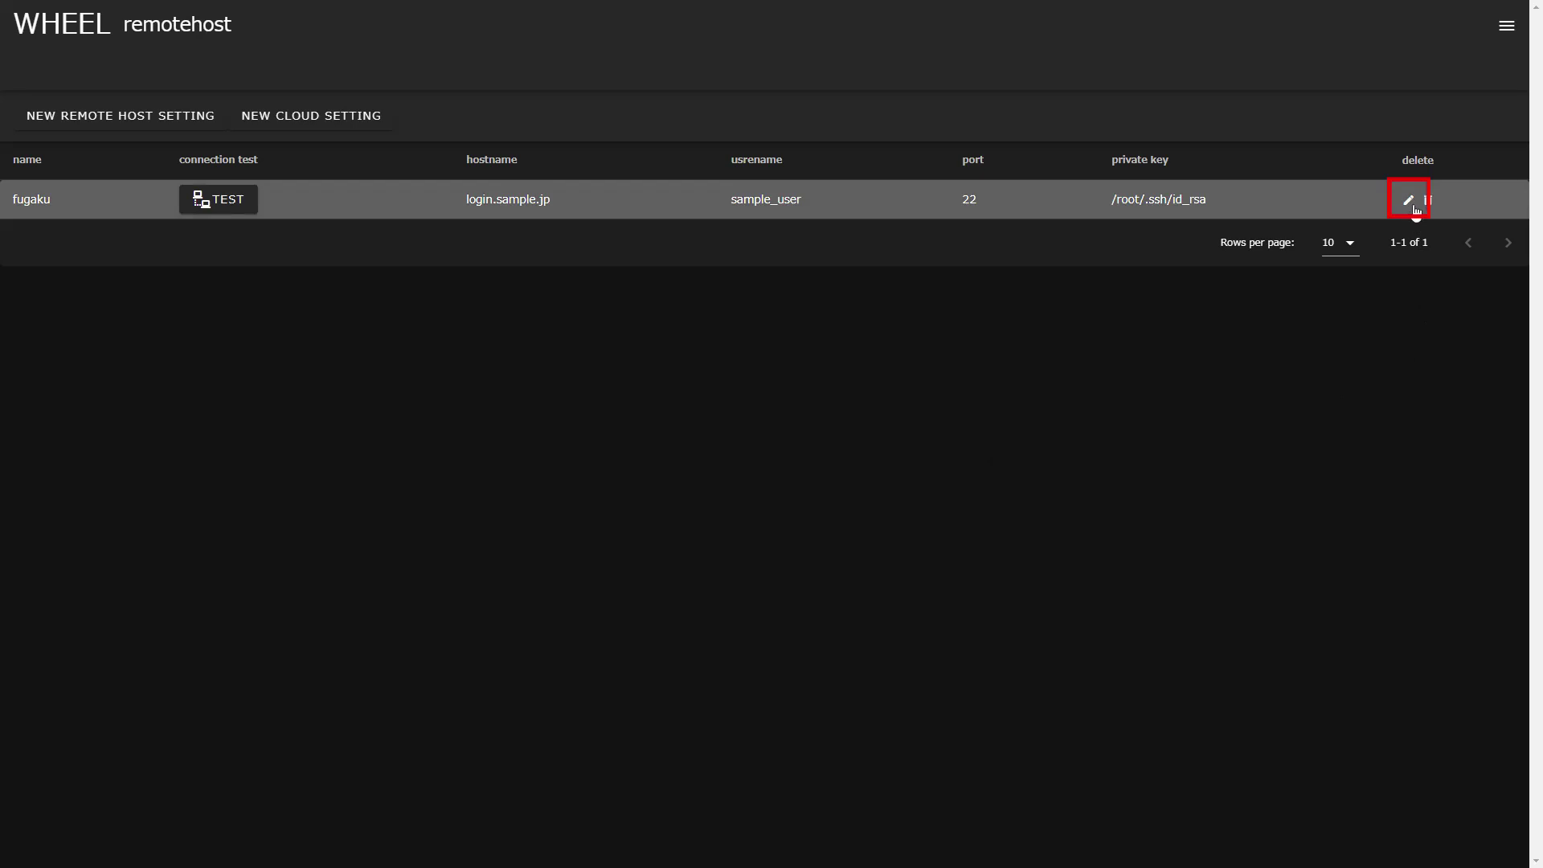
{"action": "left_click", "coordinate": [1409, 200]}
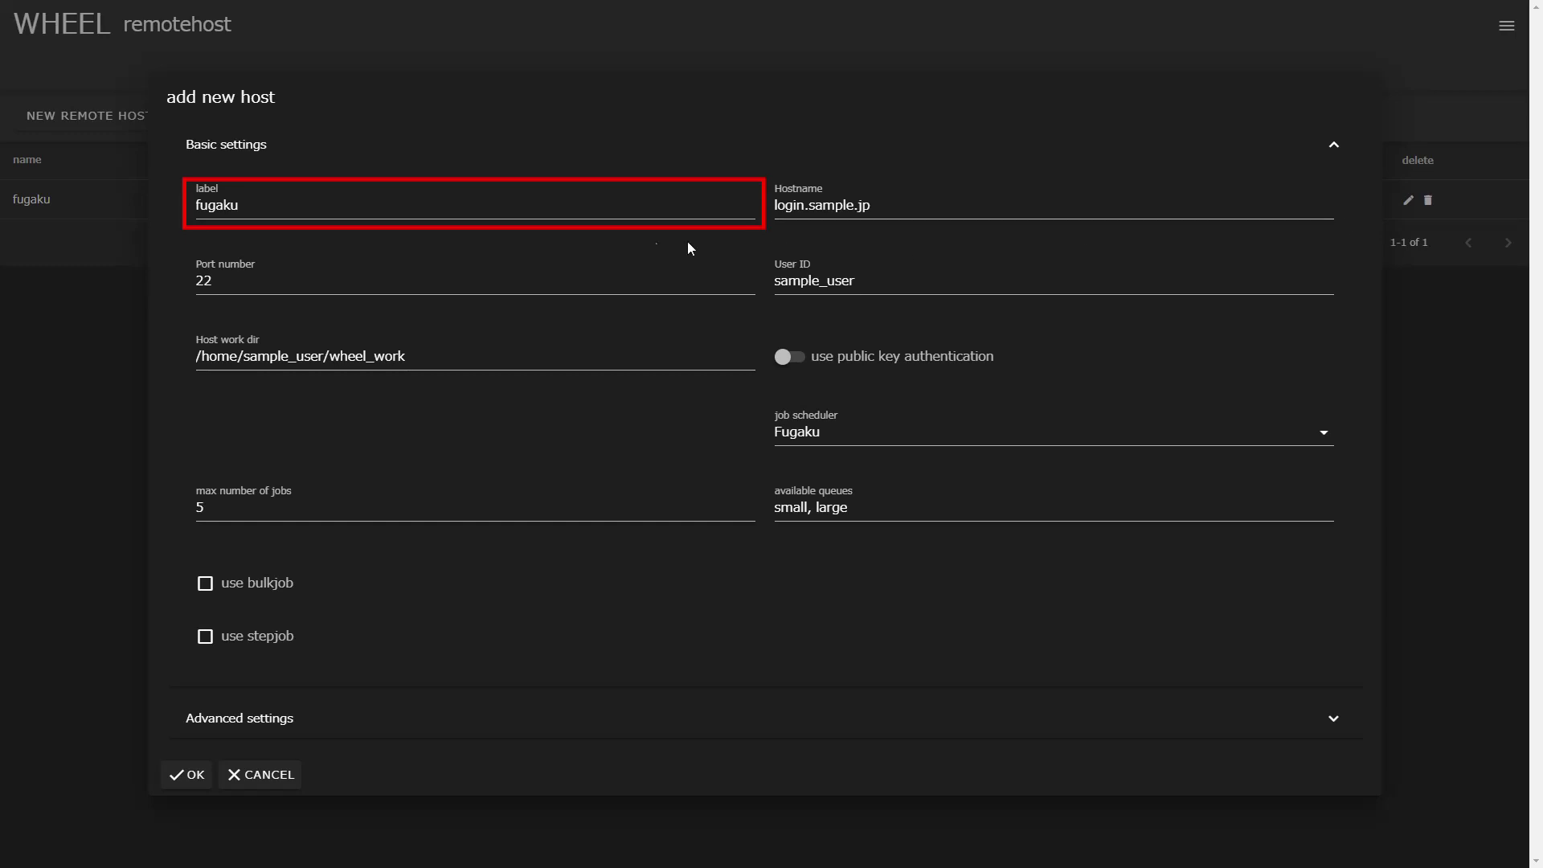
{"action": "left_click", "coordinate": [378, 212]}
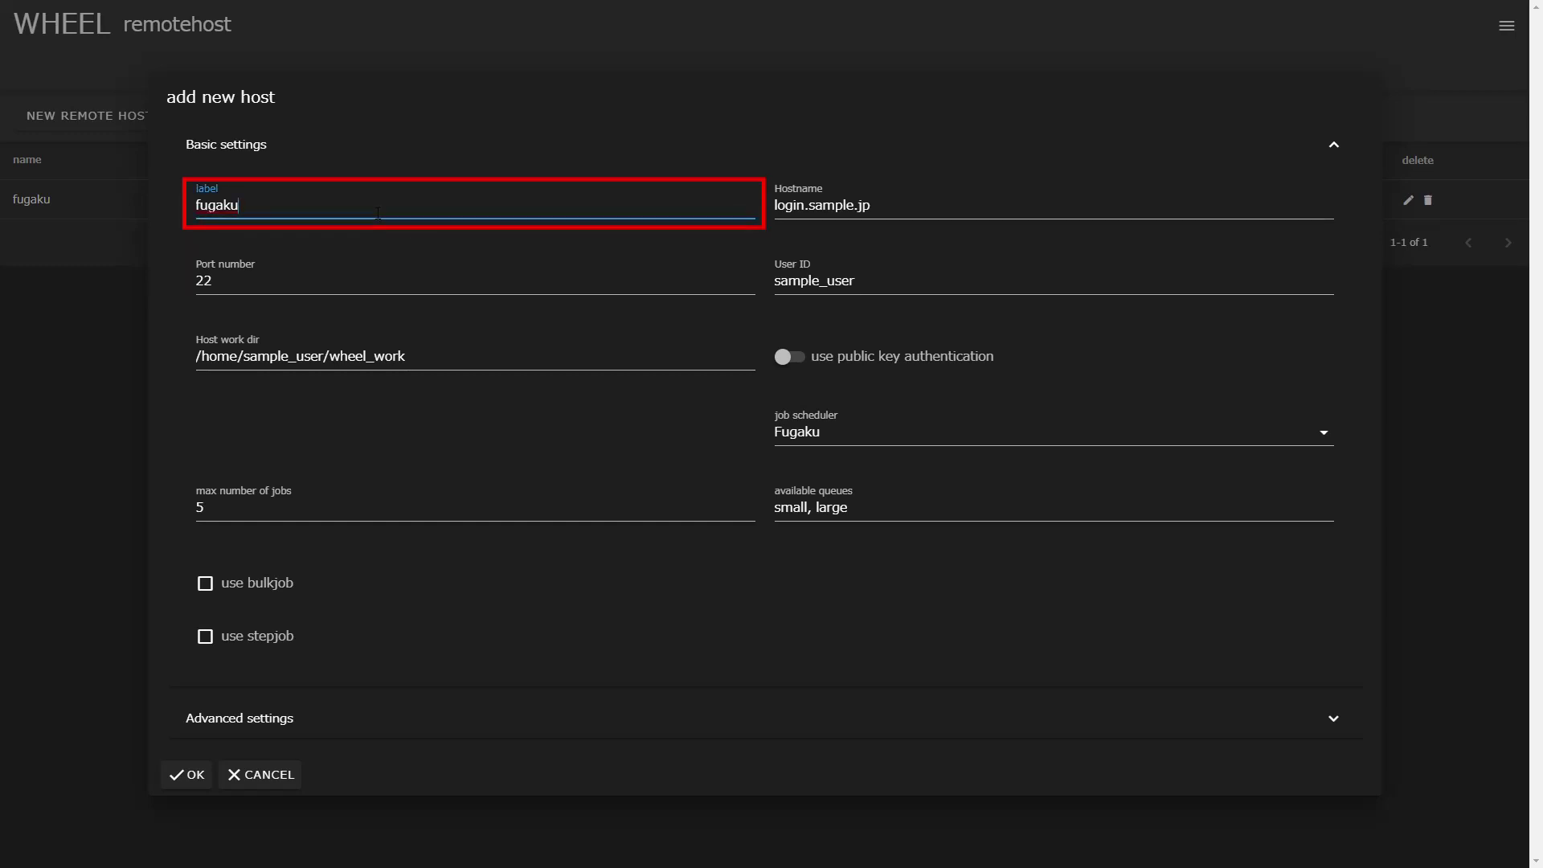
{"action": "key", "text": "BackSpace"}
{"action": "key", "text": "BackSpace"}
{"action": "key", "text": "BackSpace"}
{"action": "key", "text": "BackSpace"}
{"action": "key", "text": "BackSpace"}
{"action": "key", "text": "BackSpace"}
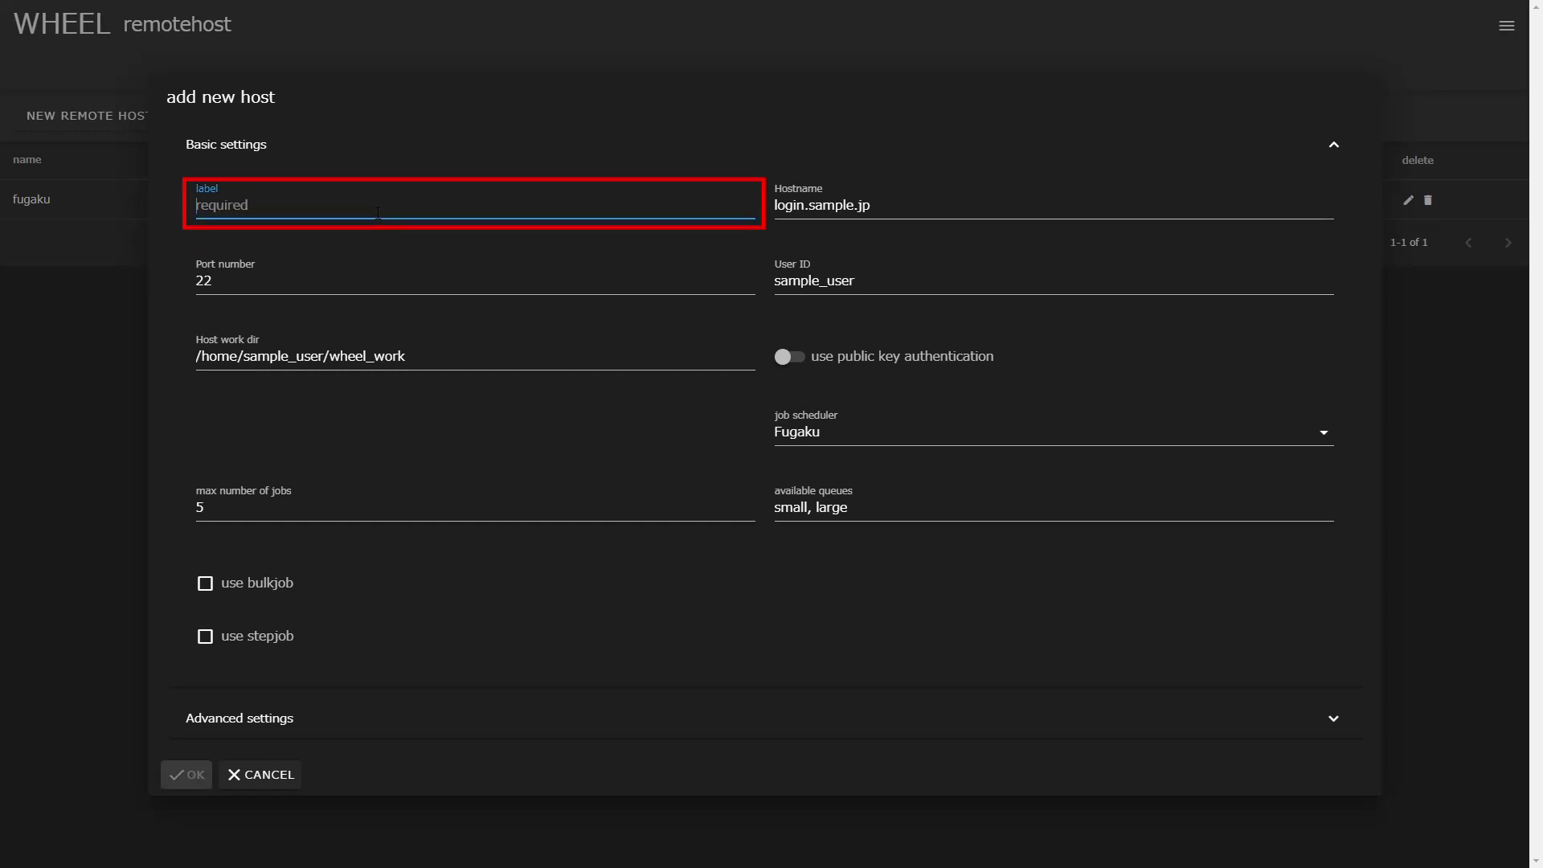
{"action": "type", "text": "fugaku_remotehost"}
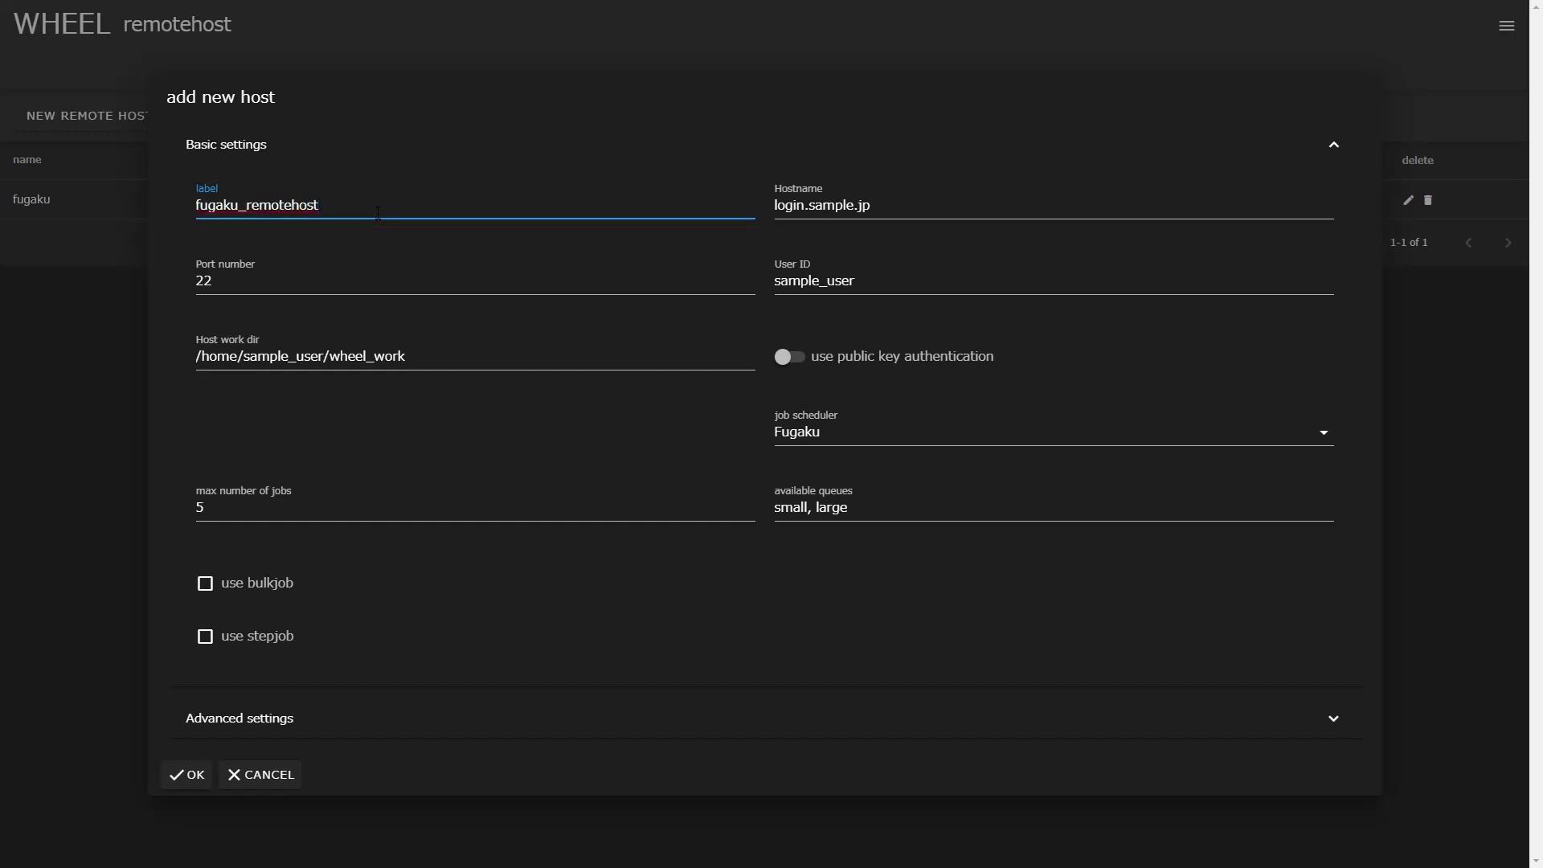
{"action": "left_click", "coordinate": [188, 774]}
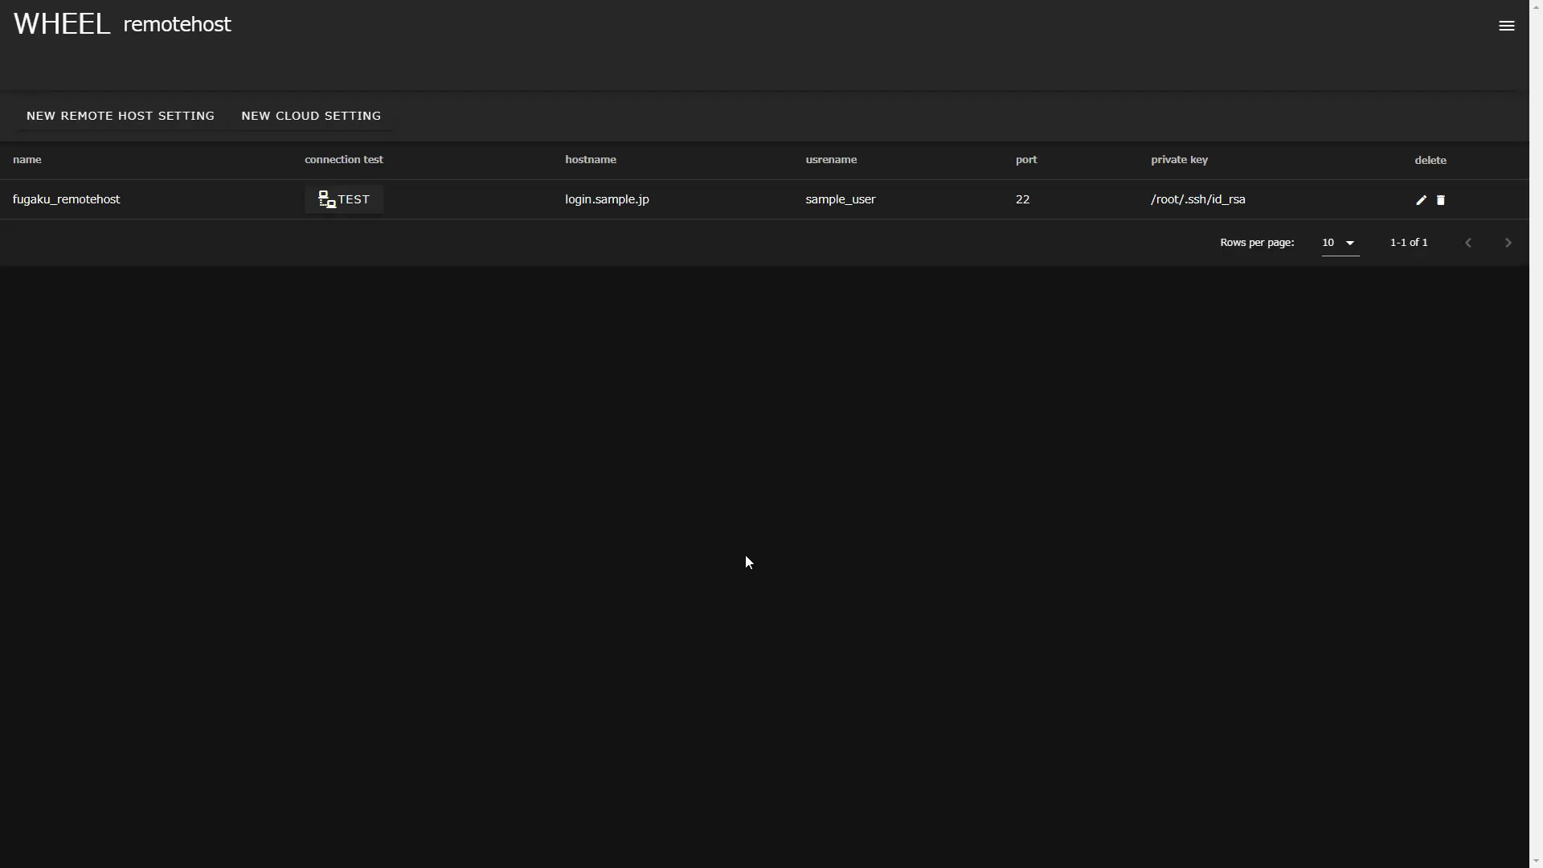
- Remove the fugaku_remotehost entry from the registered remote hosts
{"action": "left_click", "coordinate": [1443, 203]}
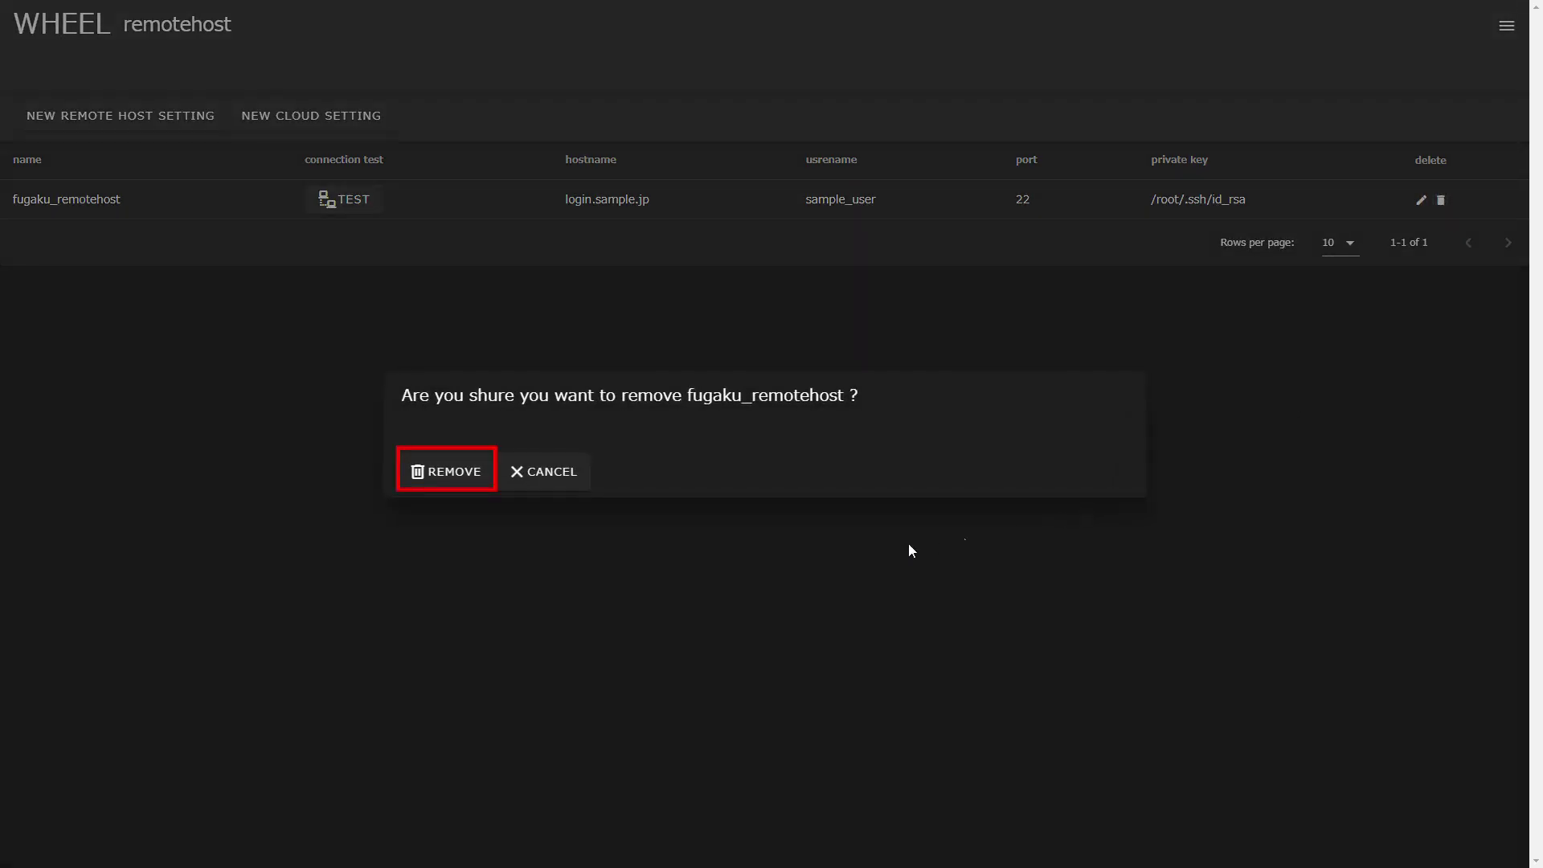
{"action": "left_click", "coordinate": [464, 491]}
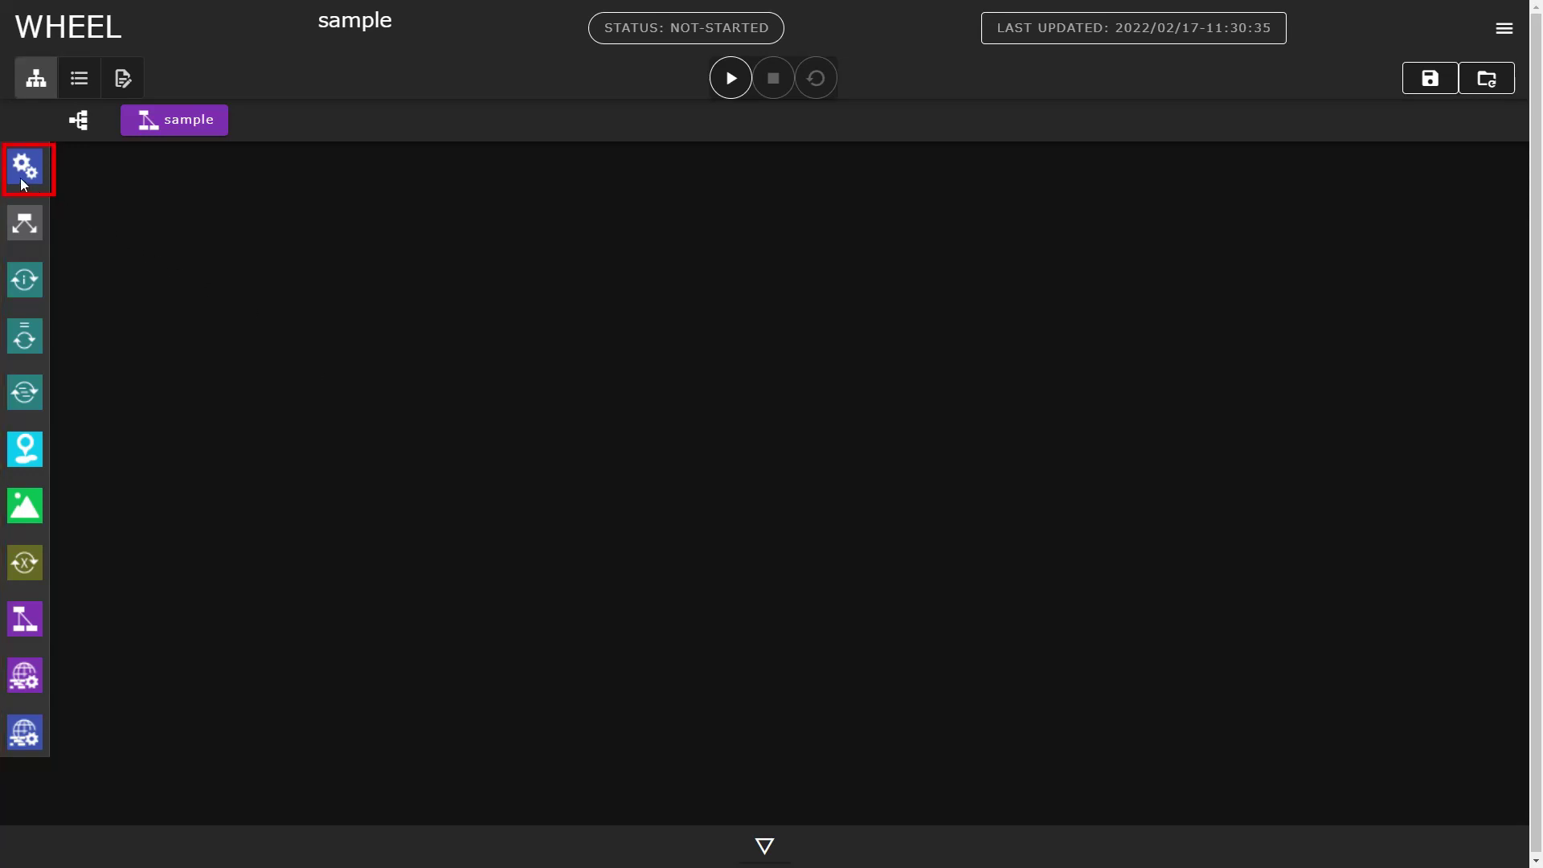
- Add a task component to the empty workflow canvas of the sample project
{"action": "left_click_drag", "start_coordinate": [20, 177], "coordinate": [255, 238]}
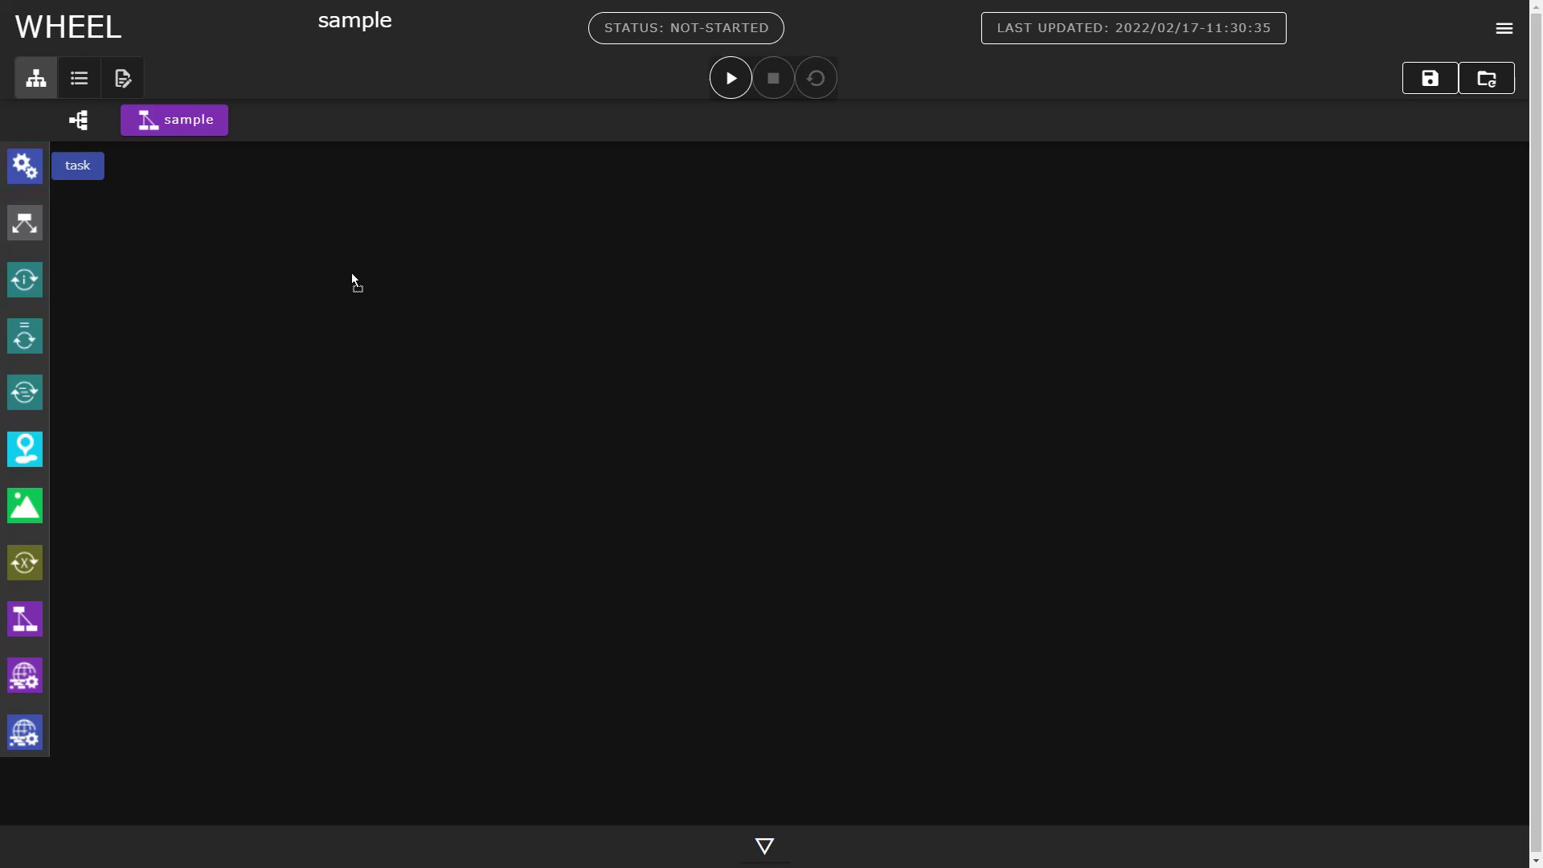